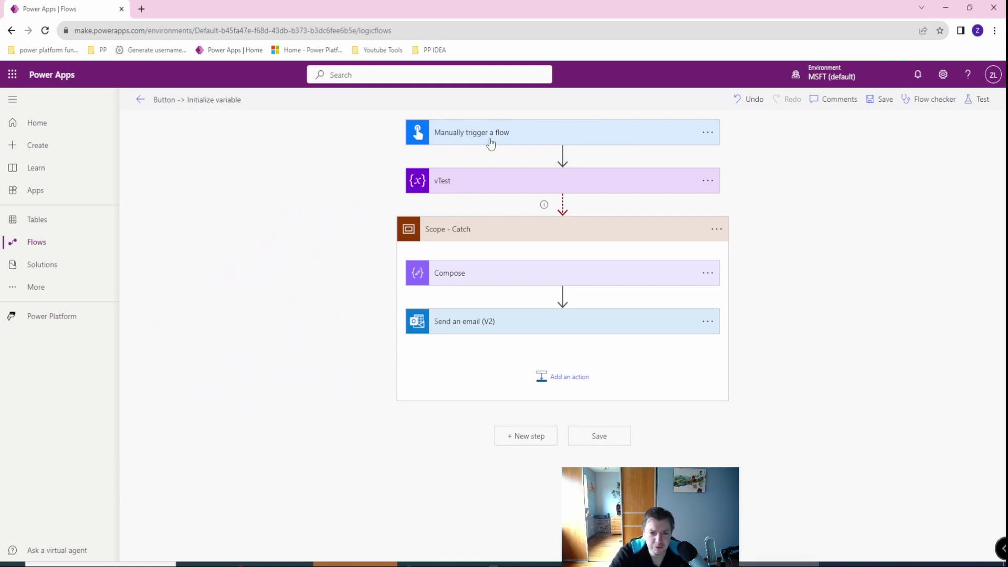
Expand vTest, Compose (using workflow()) and the 'Test Error' Send an email (V2) step to review them.
click(435, 185)
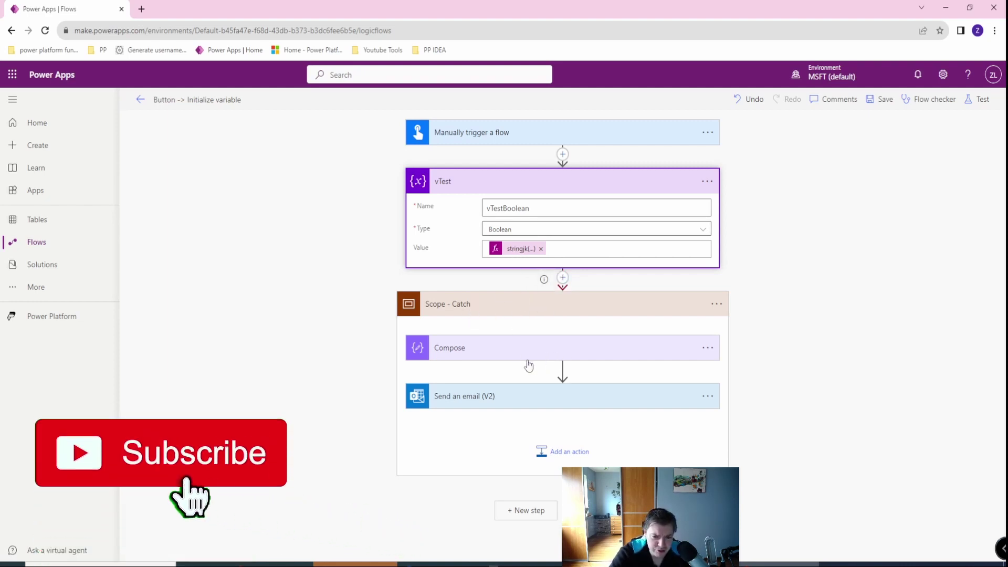
click(431, 349)
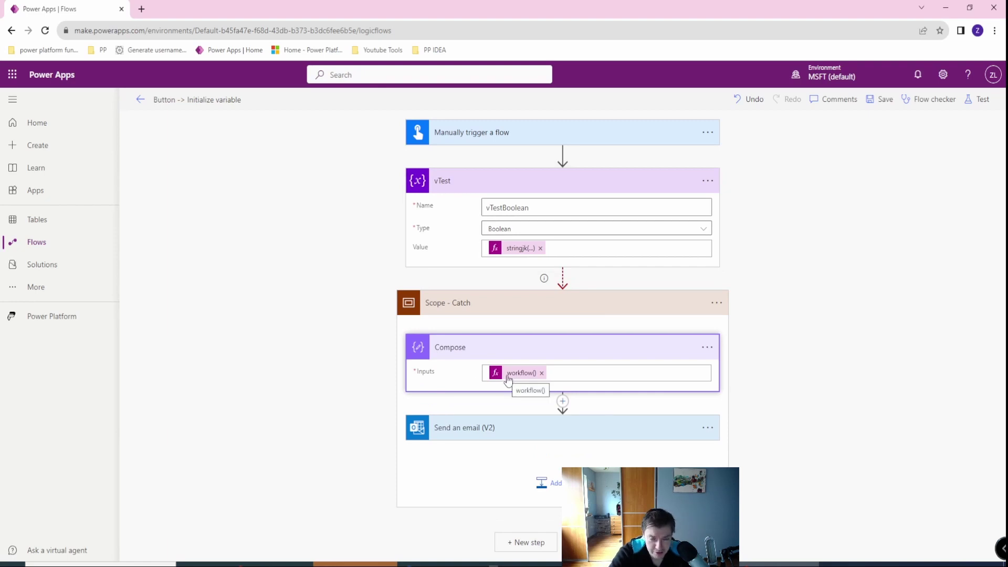
click(492, 430)
scroll(571, 410, down, 3)
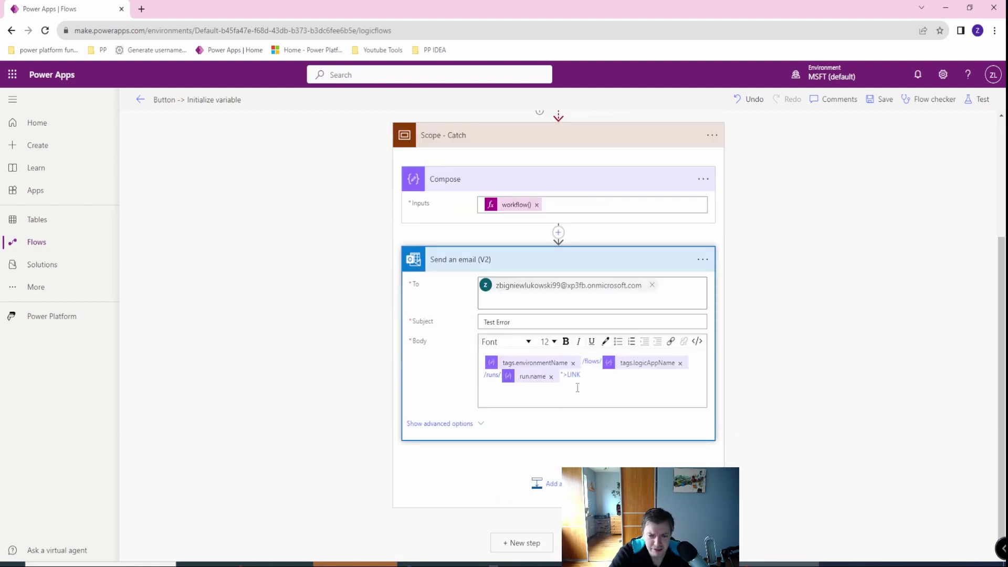
scroll(528, 368, up, 3)
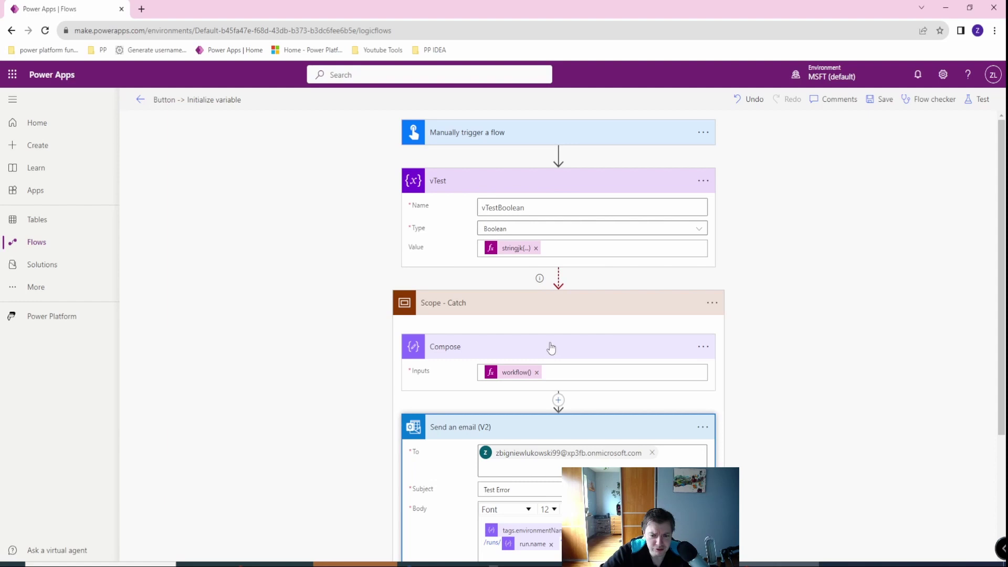
click(786, 336)
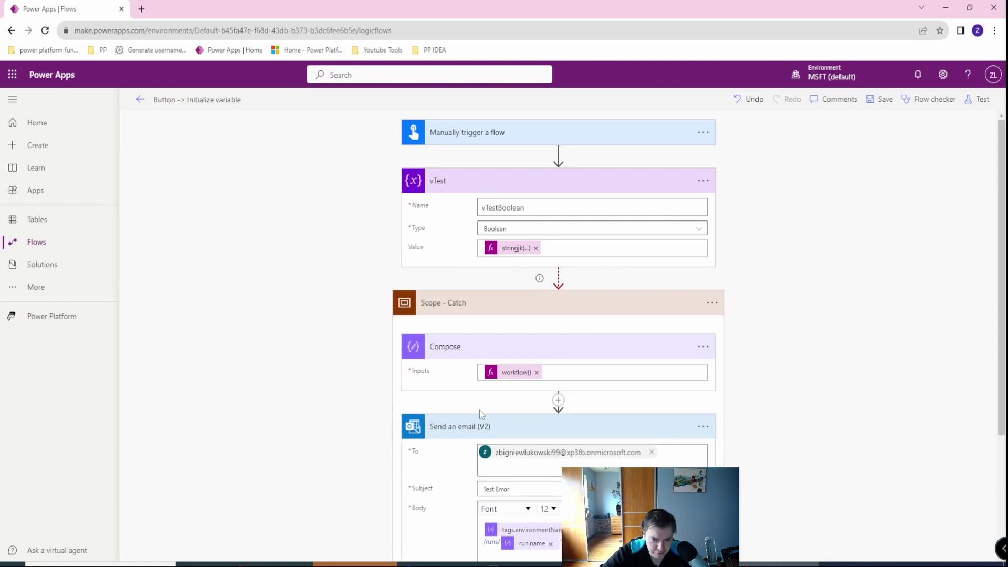
Delete the old Compose action from Scope - Catch.
click(703, 346)
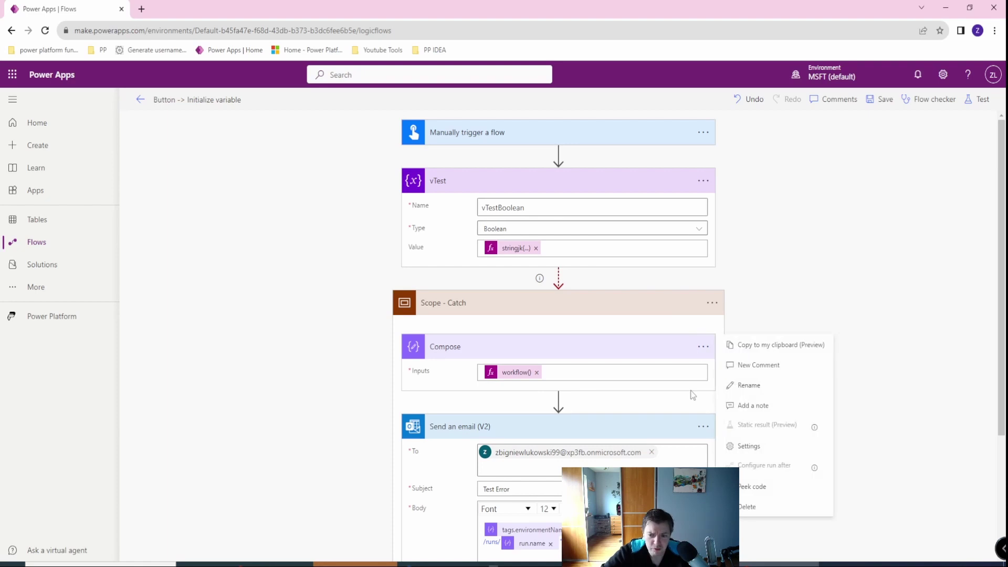
click(749, 507)
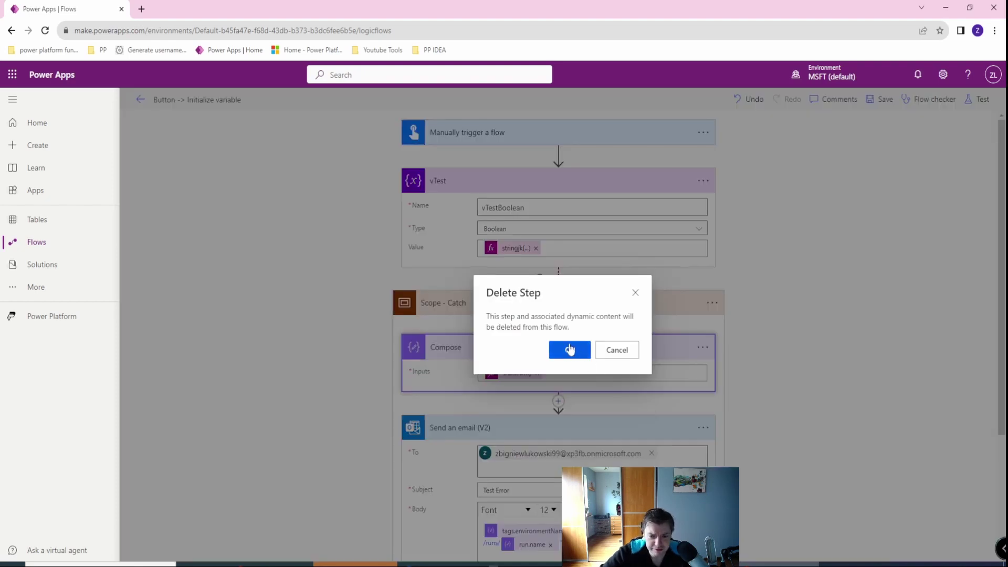
key(Return)
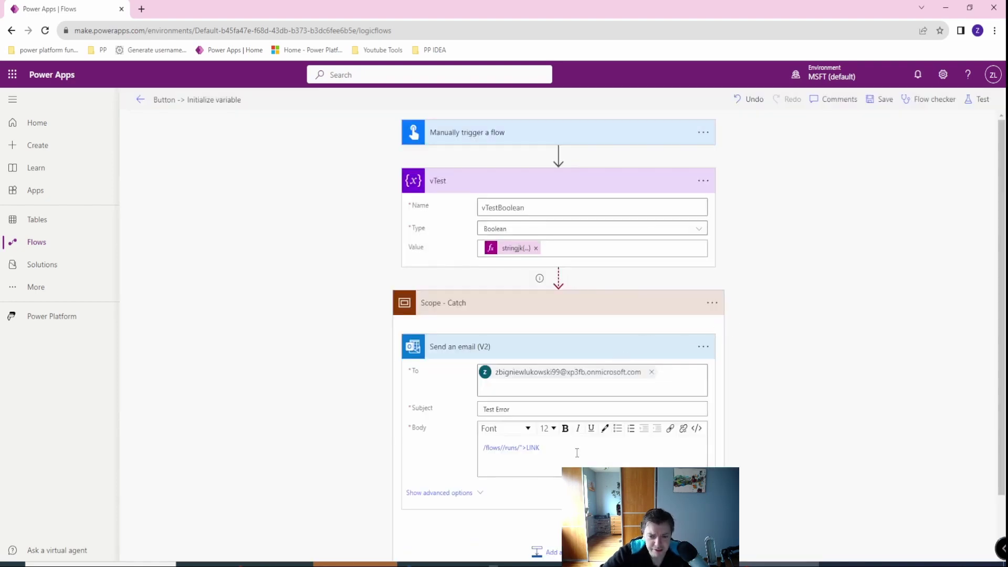
click(571, 452)
Replace the email body's link line with placeholder text 'jhgu'.
drag(558, 452, 473, 453)
key(BackSpace)
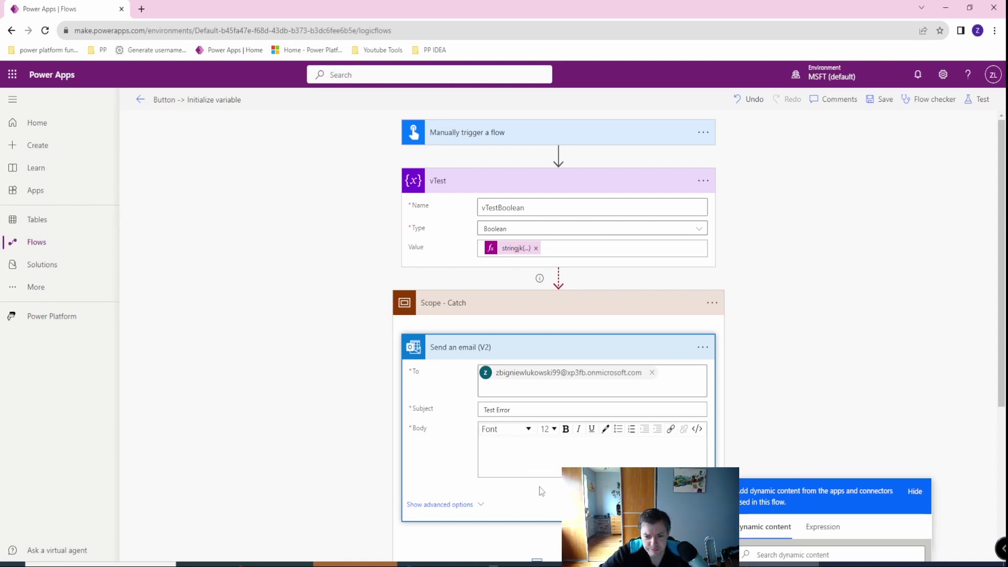
text(jhgu)
Add a new empty Compose action to Scope - Catch, placed above Send an email (V2).
scroll(517, 525, down, 1)
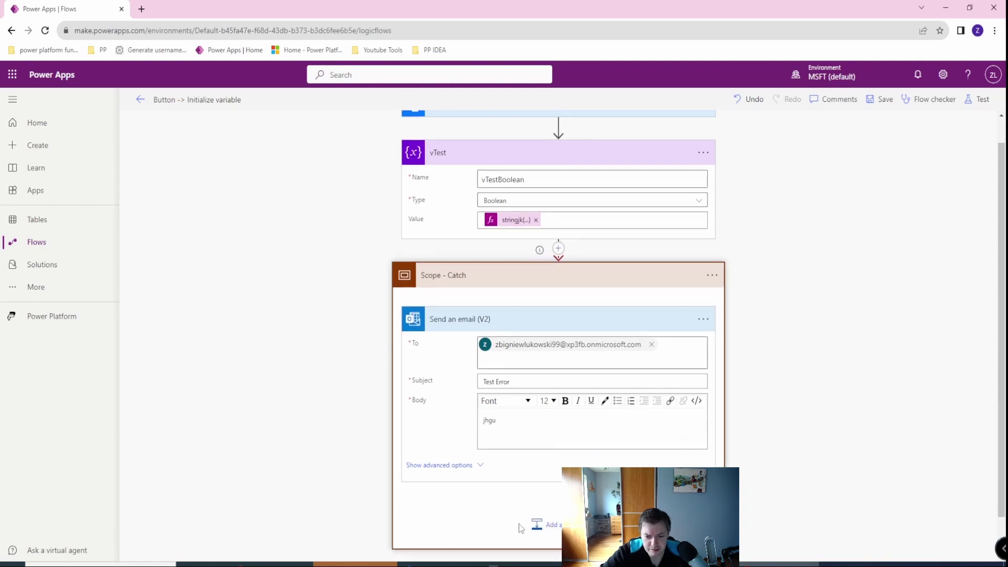
click(560, 505)
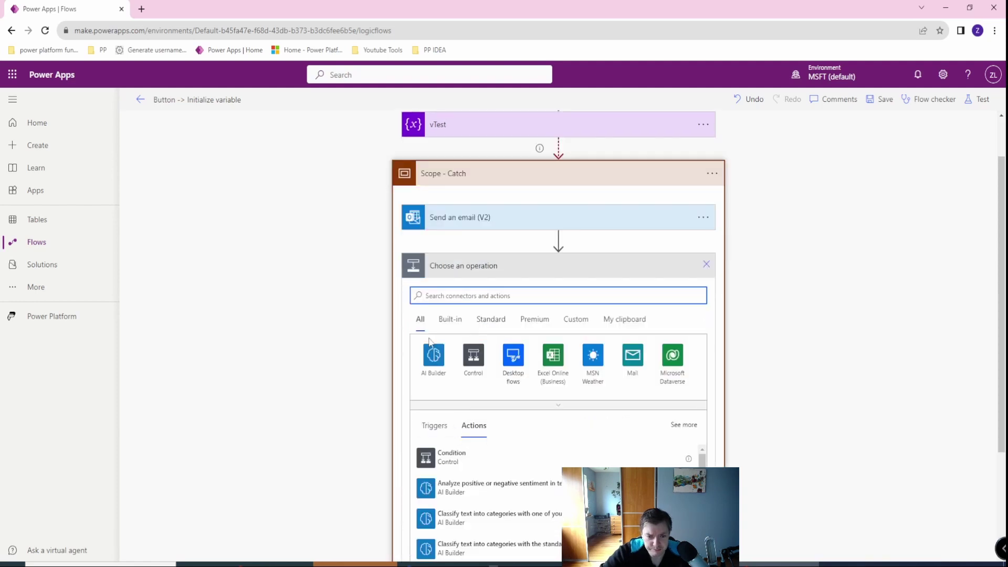
text(compose)
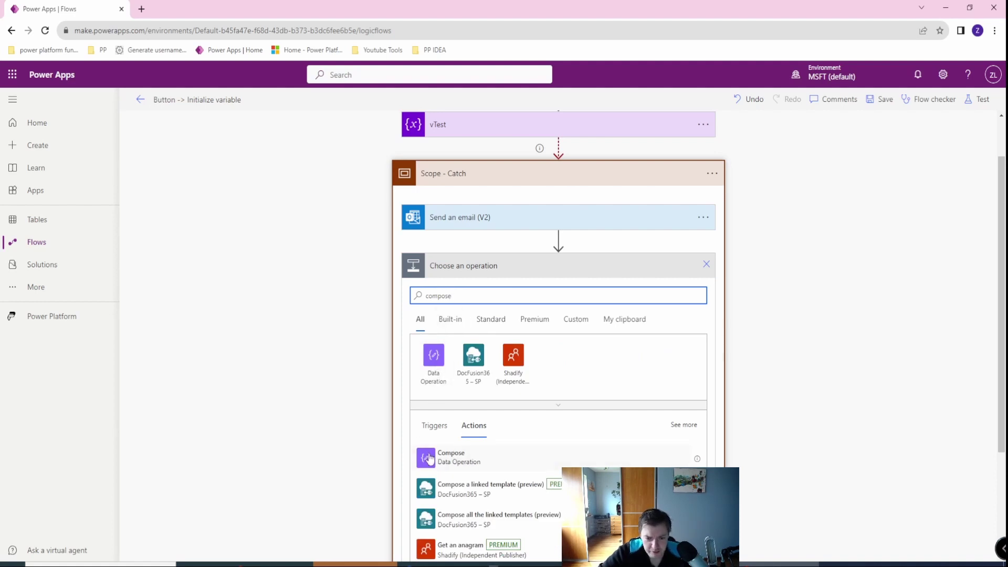
click(431, 454)
drag(482, 333, 544, 387)
Set the Compose Inputs to the expression actions('vTest').
click(520, 300)
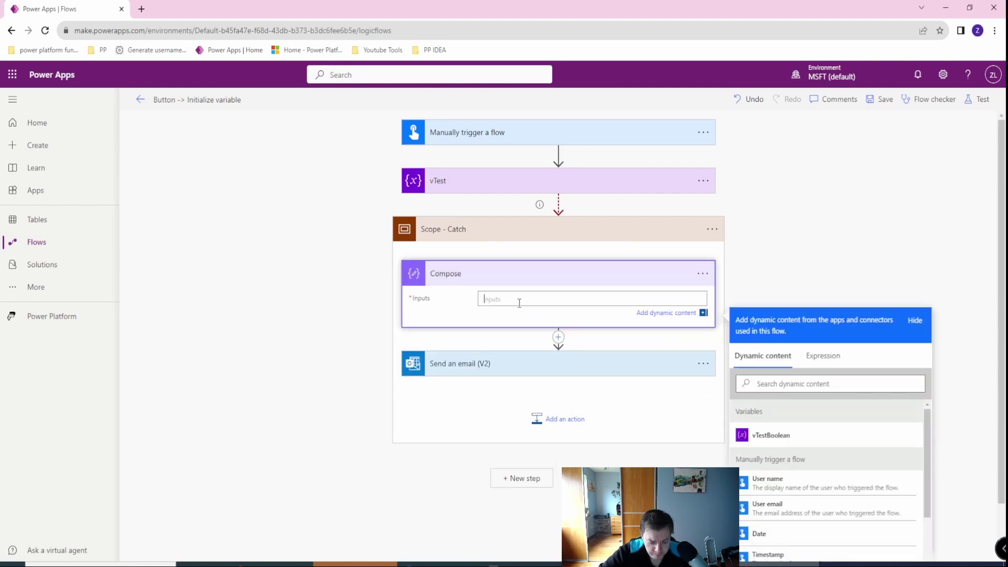
text(a)
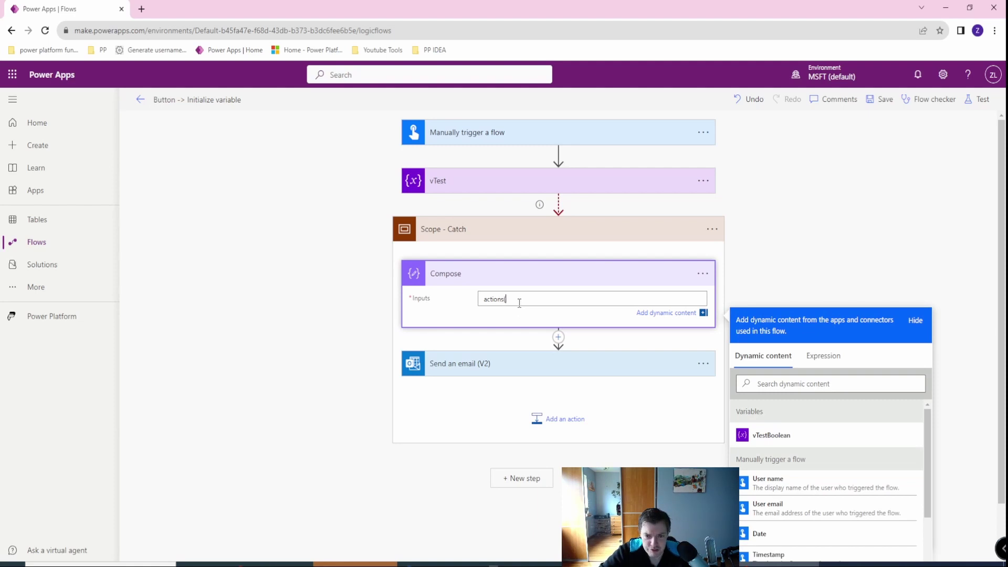
text(ctions()
key(BackSpace)
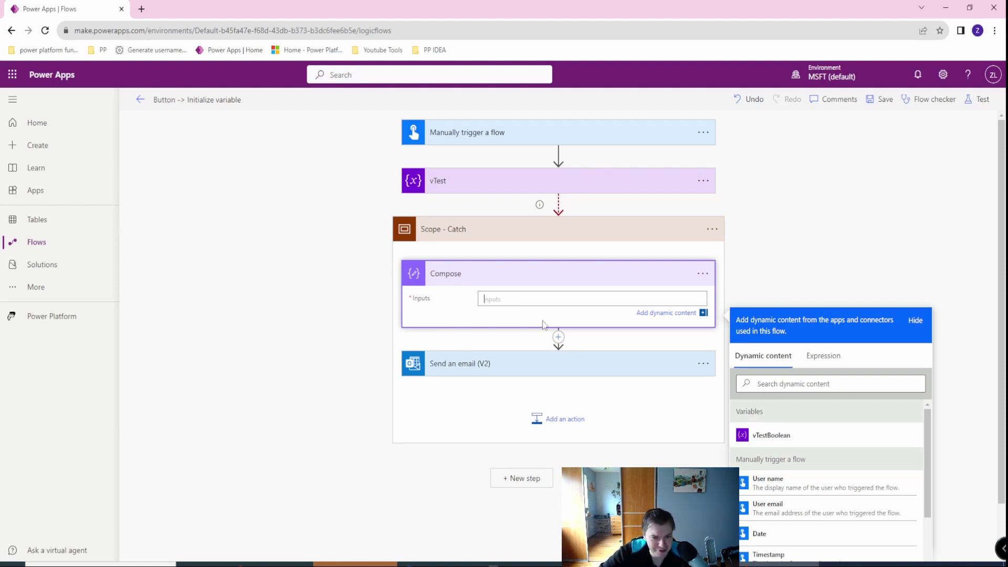
click(823, 356)
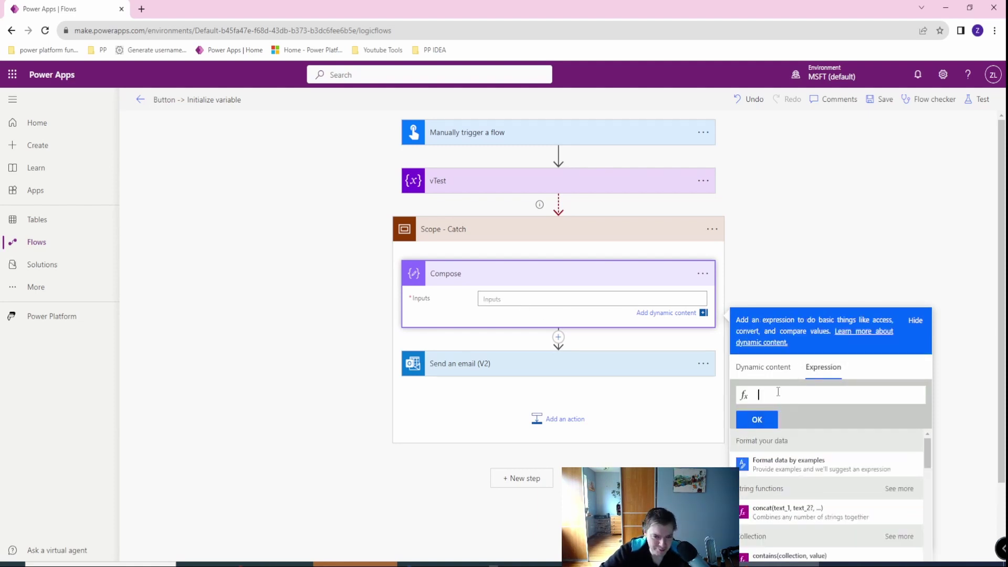
text(a)
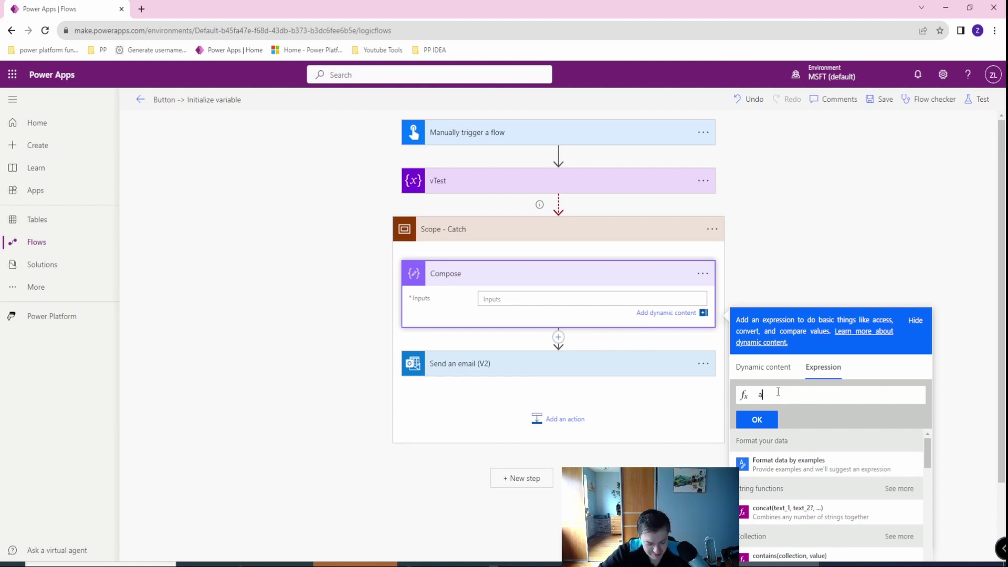
text(ctions()
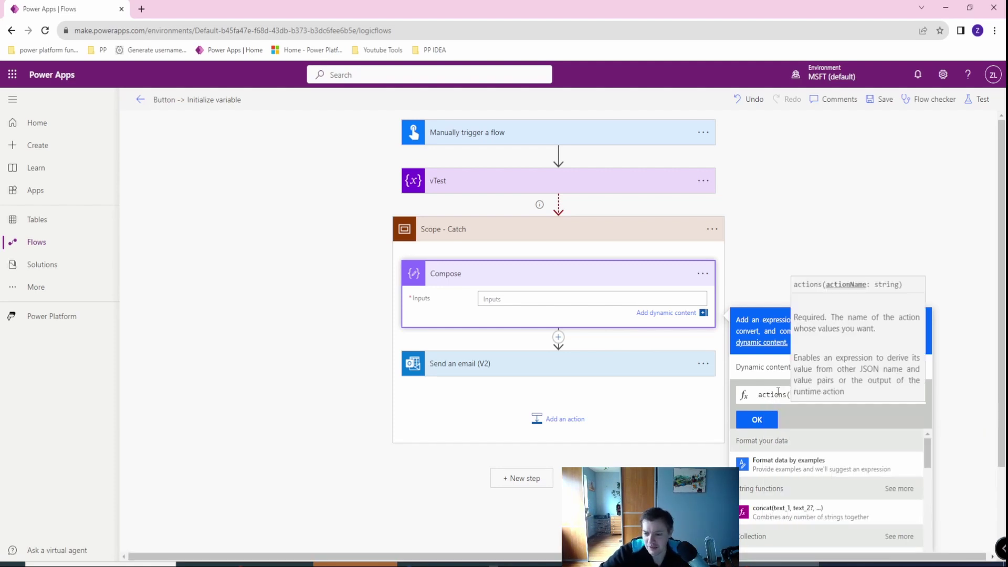
text('')
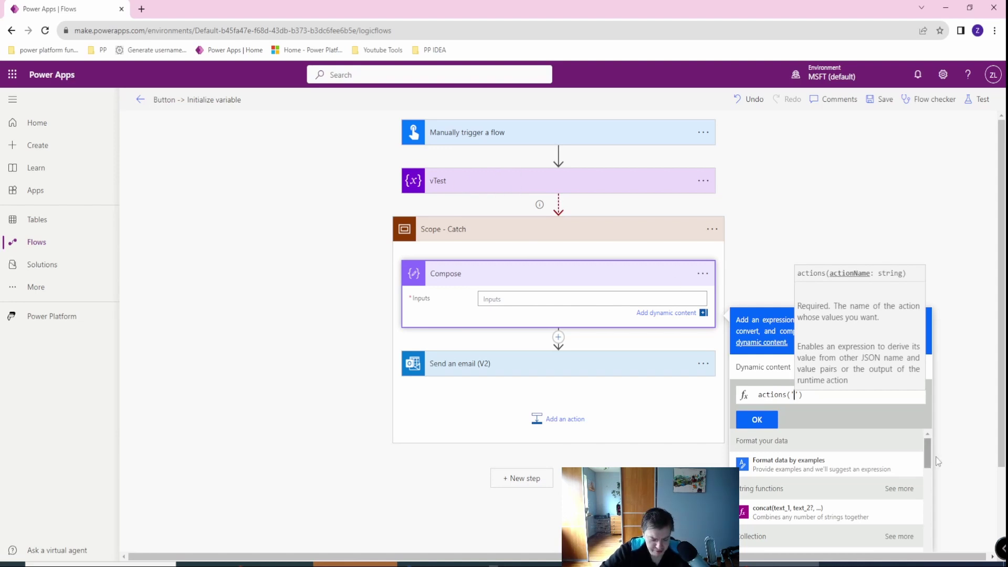
text(vTest)
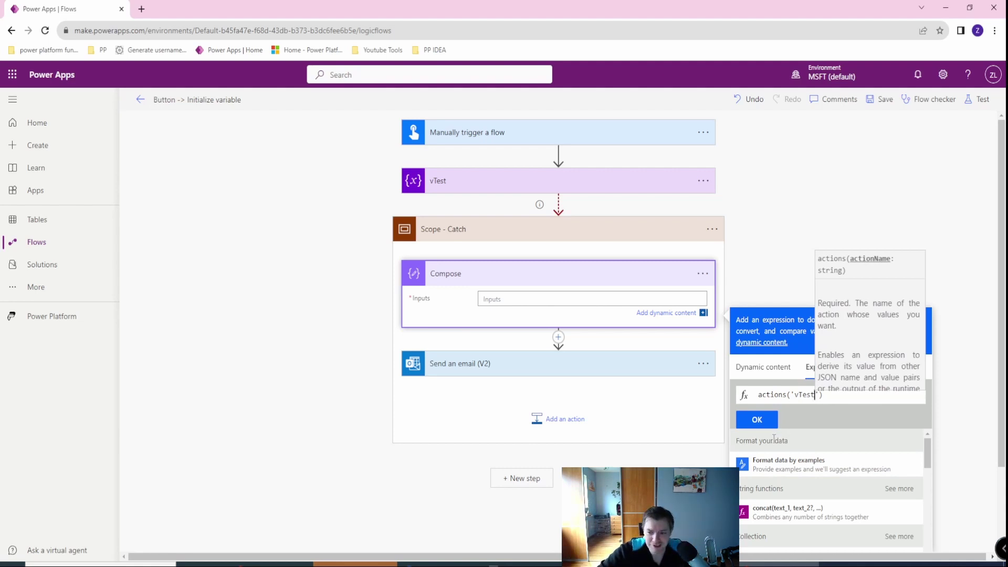
click(750, 421)
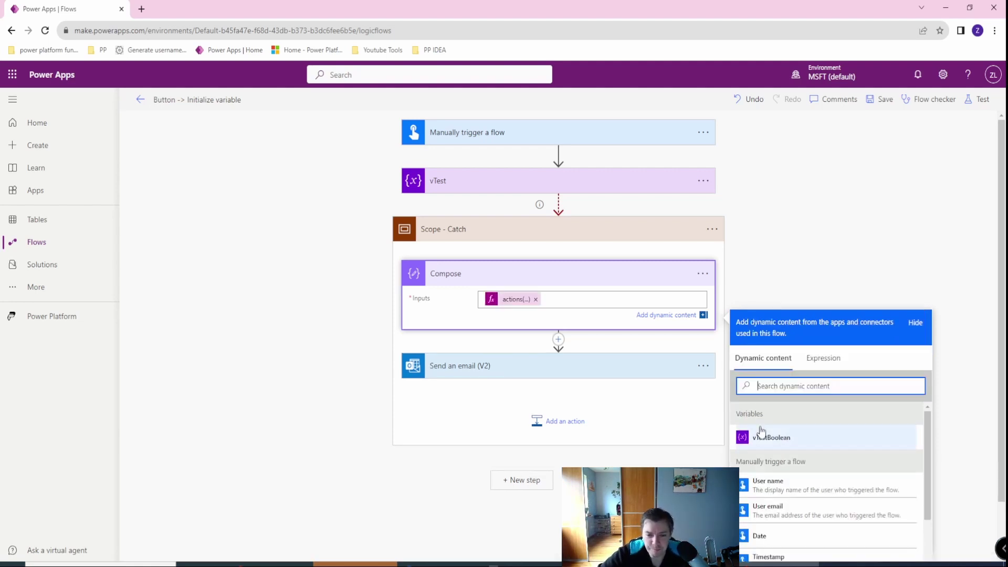
Save and manually test the flow; the run succeeds with vTest failed and Scope - Catch completed.
click(808, 236)
click(978, 99)
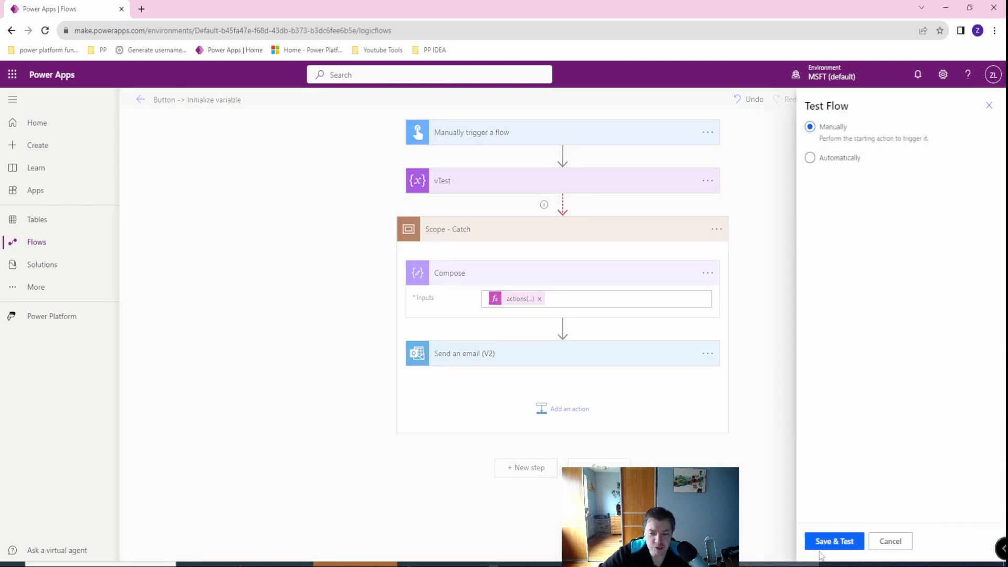
click(834, 542)
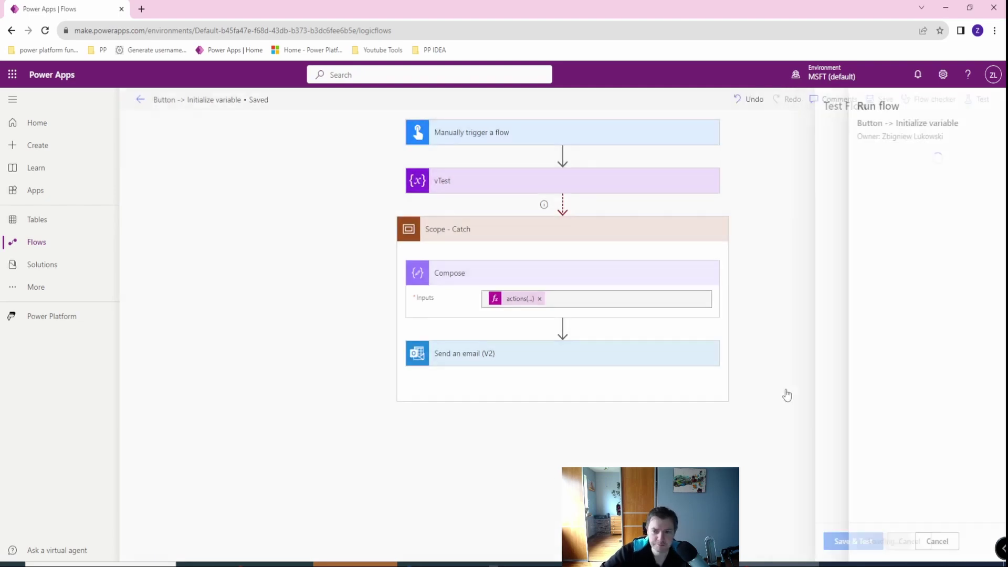
click(850, 546)
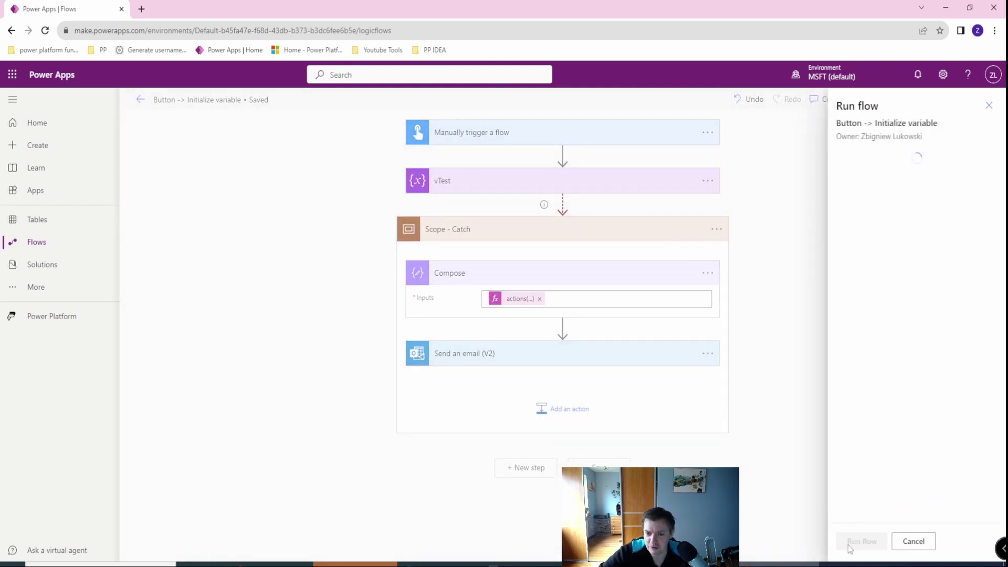
click(857, 541)
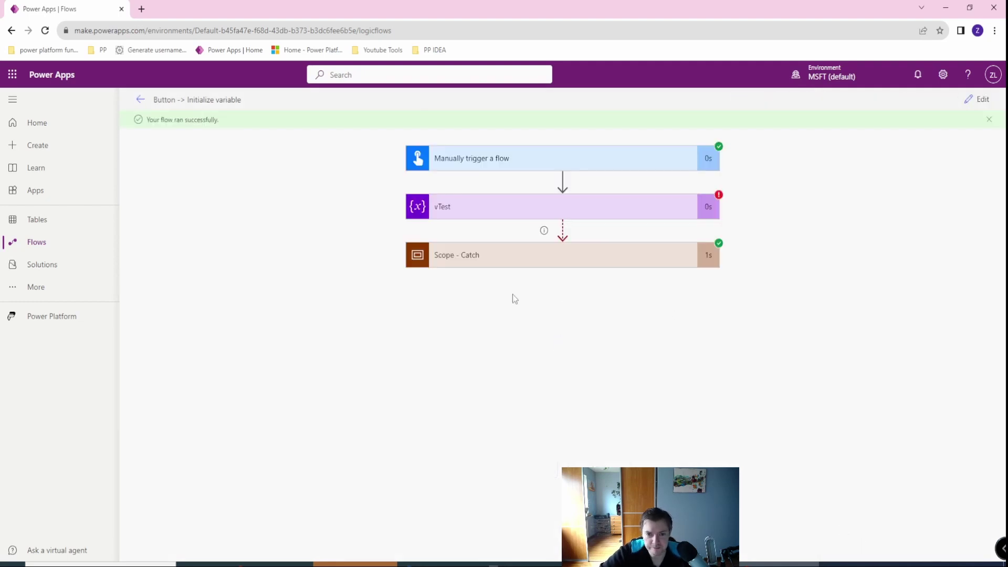
Expand vTest, Scope - Catch and Compose in the run and locate the BadRequest error code.
click(471, 213)
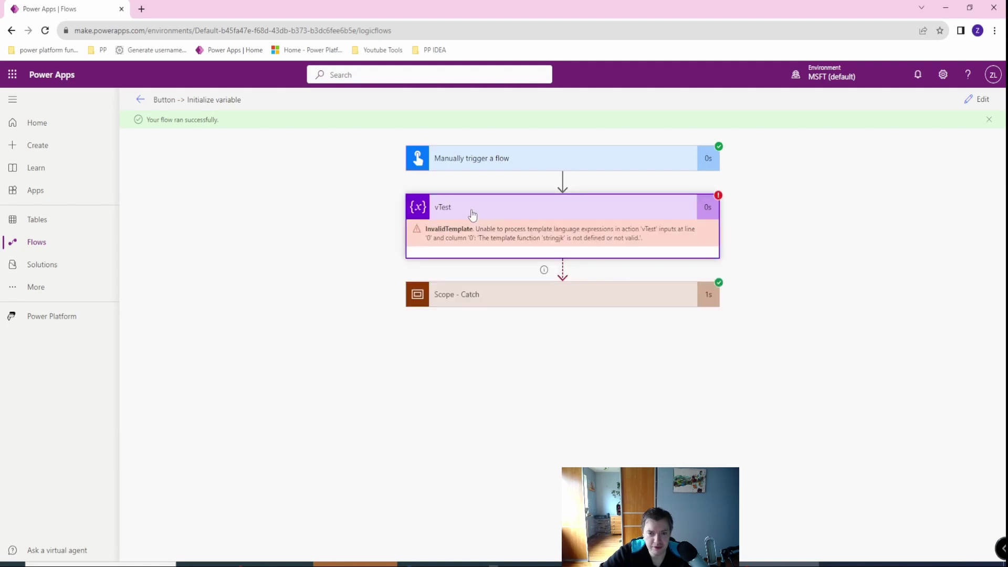
click(484, 306)
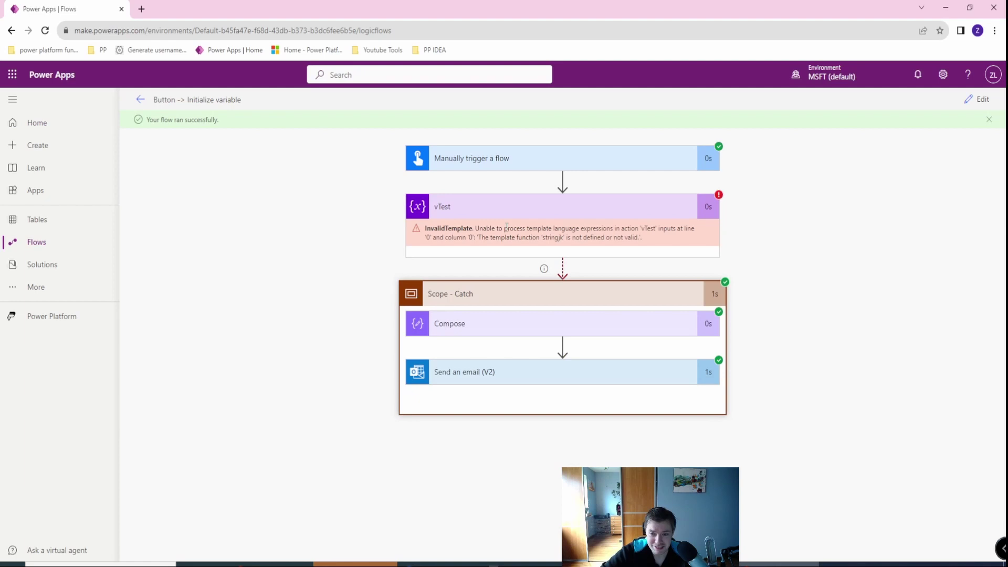
click(484, 328)
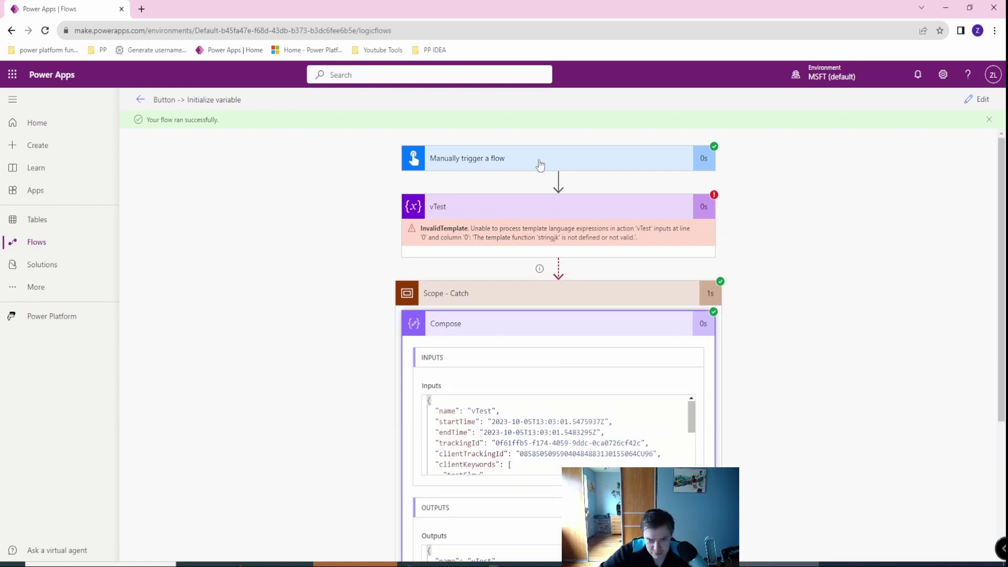
scroll(353, 371, down, 3)
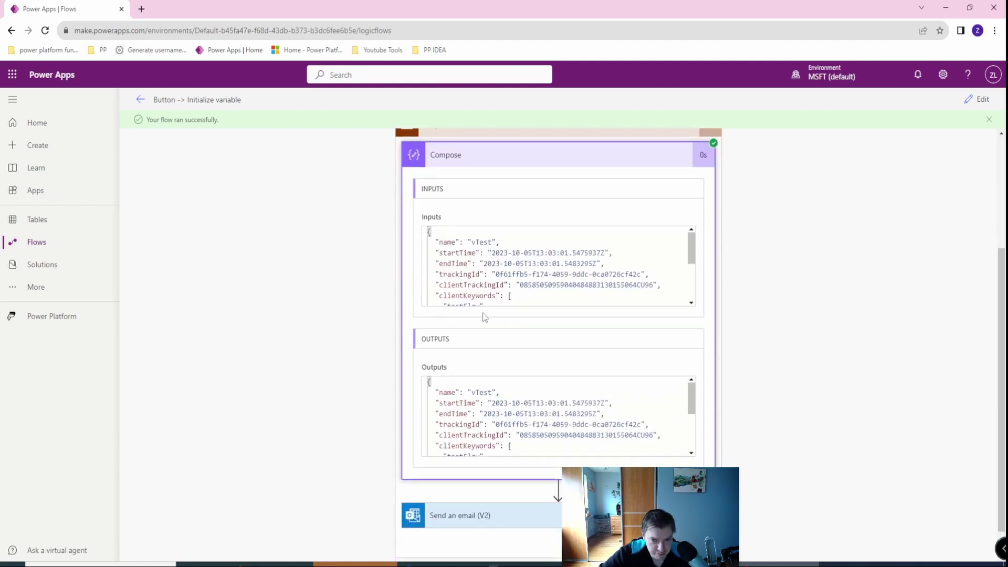
scroll(489, 297, down, 5)
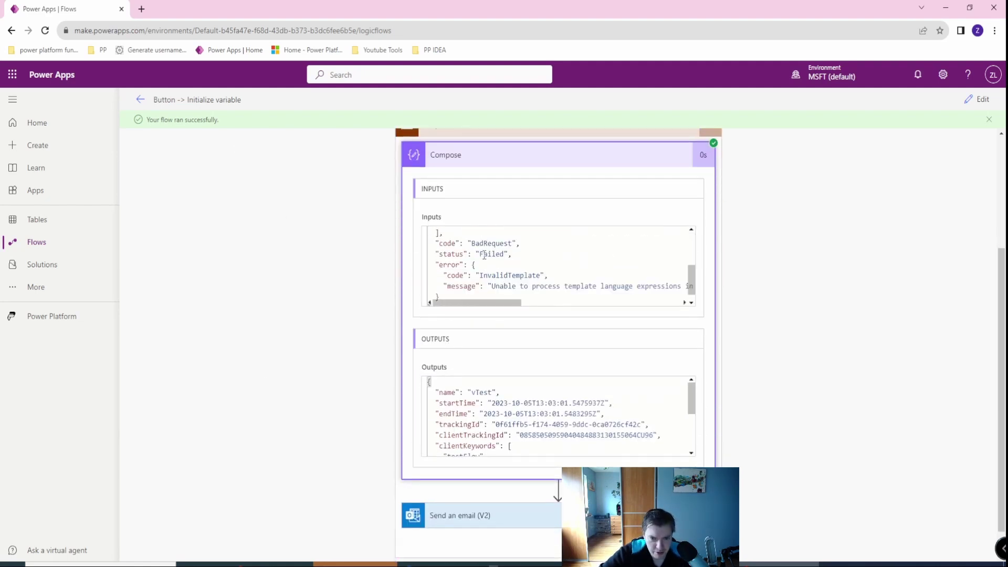
drag(474, 242, 512, 255)
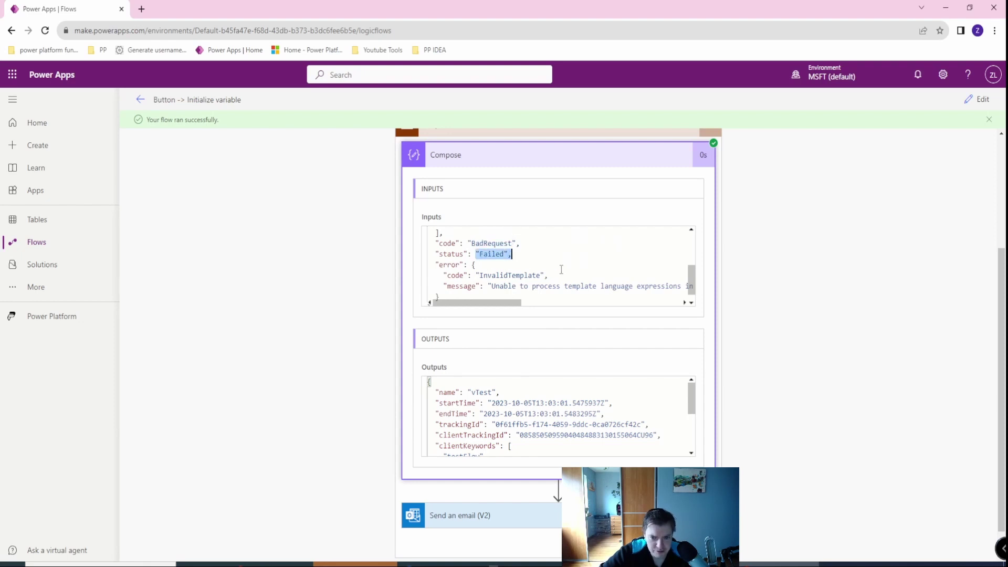
Read the error message in the Compose inputs, then return to editing the flow.
scroll(539, 288, down, 1)
drag(472, 302, 468, 280)
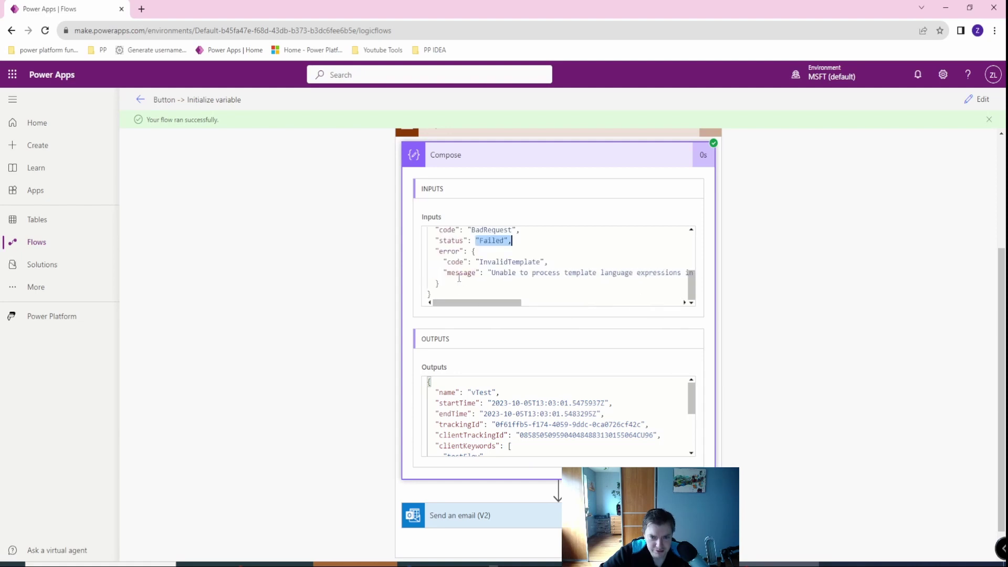
scroll(459, 278, up, 1)
scroll(459, 278, down, 1)
scroll(459, 278, up, 1)
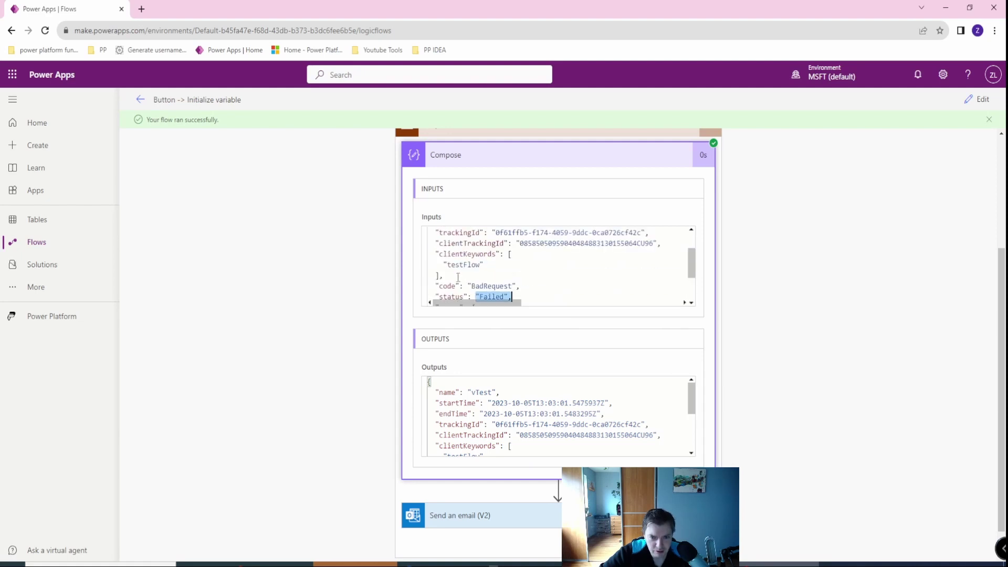
scroll(458, 277, up, 1)
scroll(458, 278, down, 2)
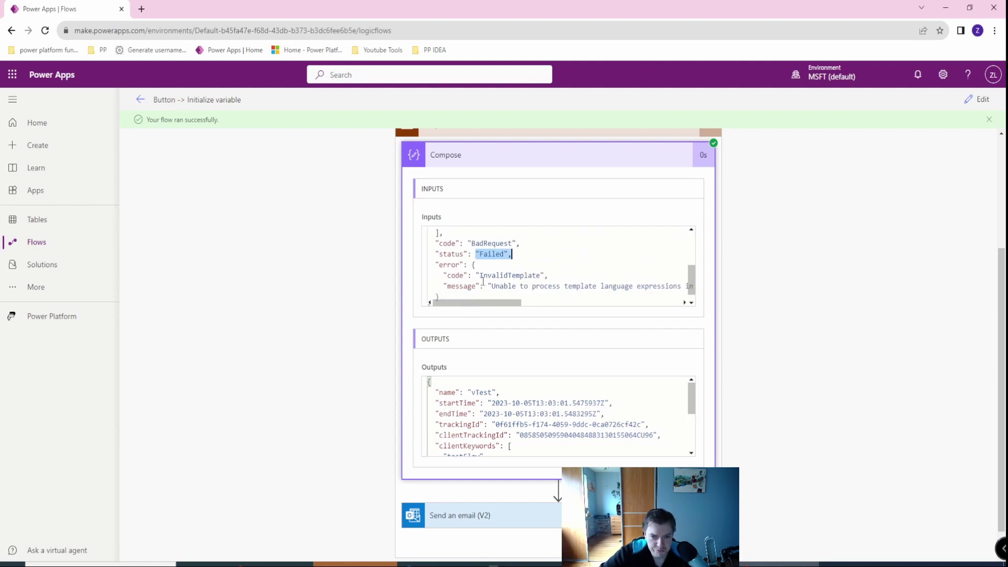
drag(491, 286, 569, 286)
scroll(449, 258, up, 3)
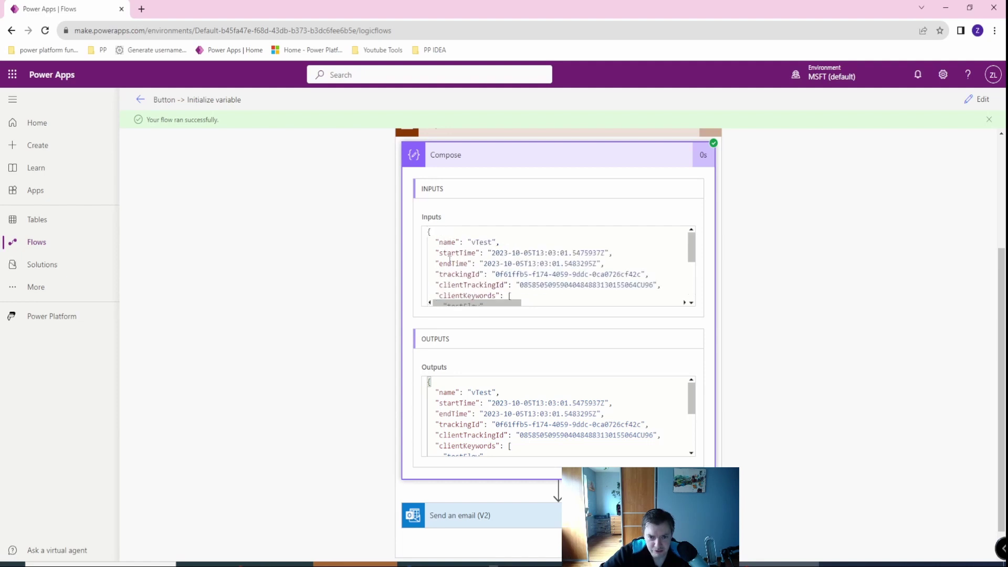
scroll(450, 230, down, 3)
scroll(450, 231, up, 3)
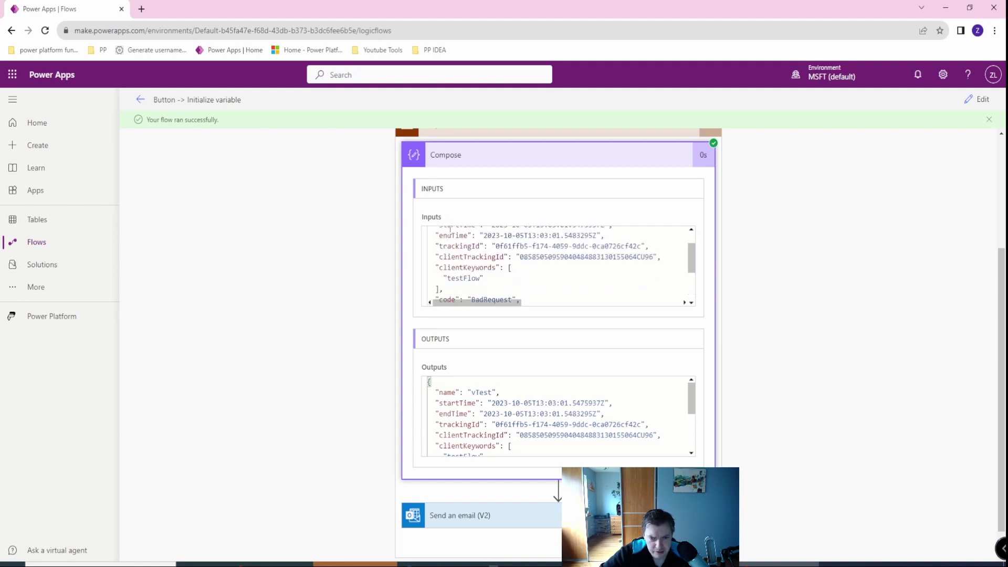
scroll(441, 247, down, 2)
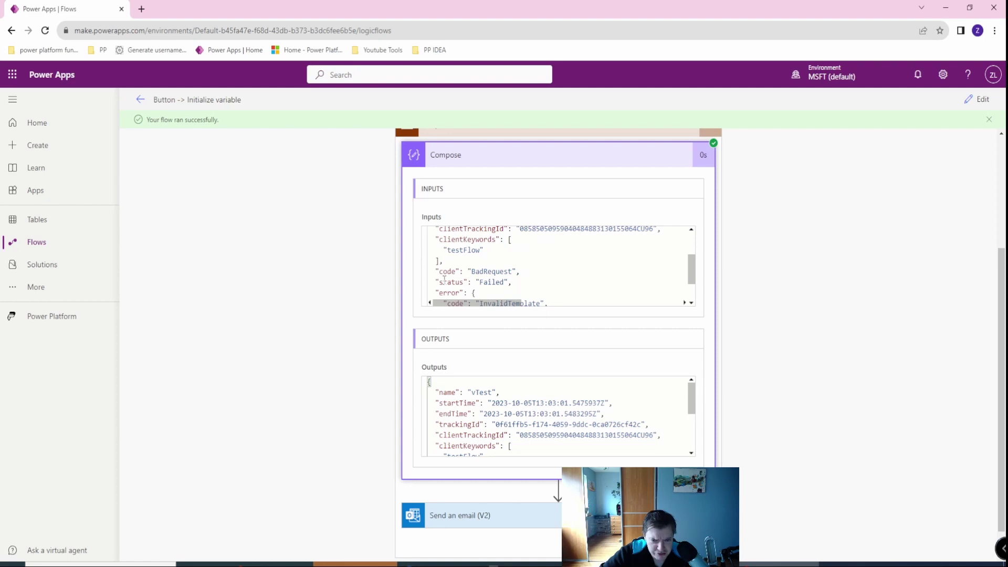
scroll(442, 248, down, 2)
scroll(444, 269, up, 2)
scroll(442, 269, down, 2)
scroll(443, 253, up, 2)
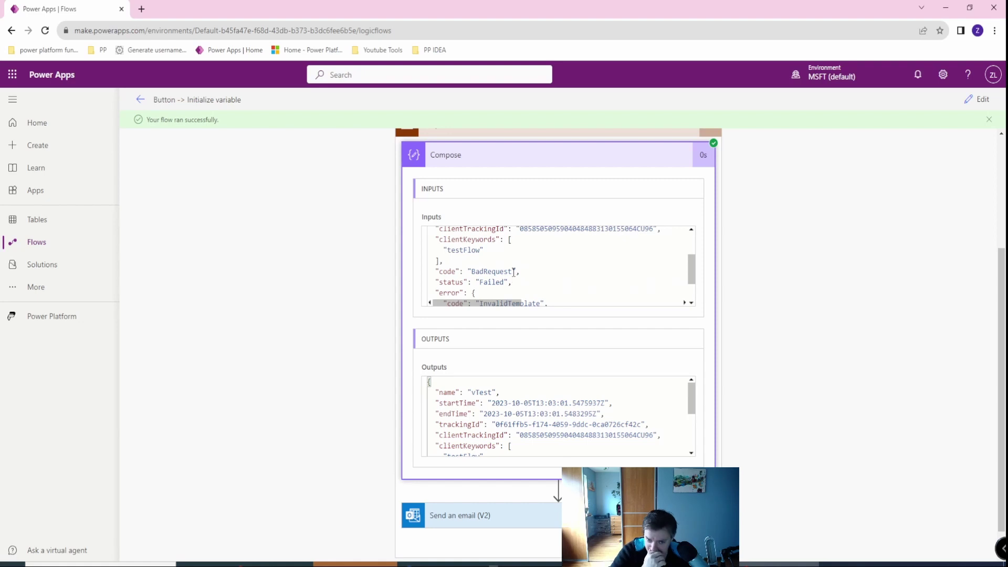
scroll(514, 271, down, 2)
scroll(512, 271, up, 2)
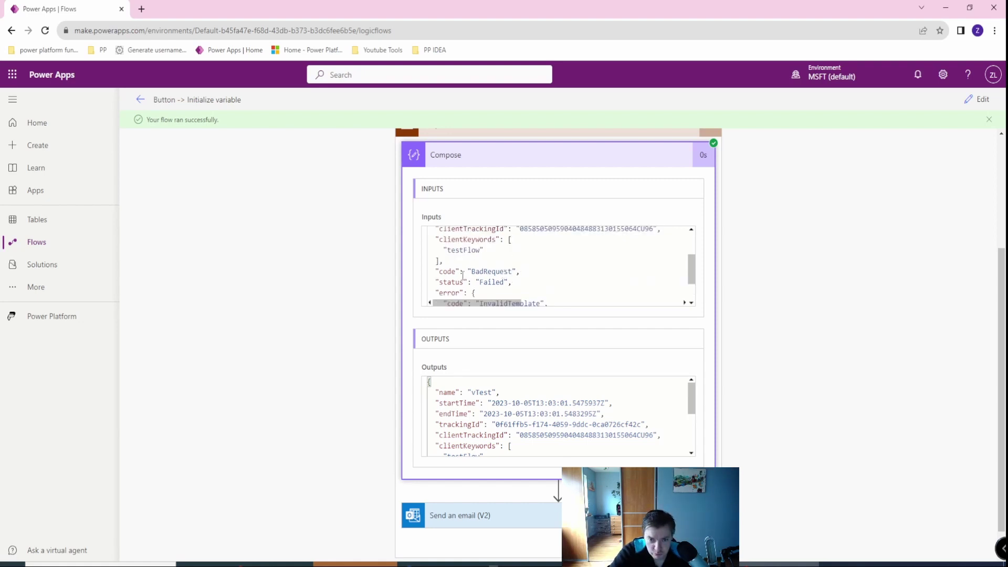
scroll(697, 283, down, 1)
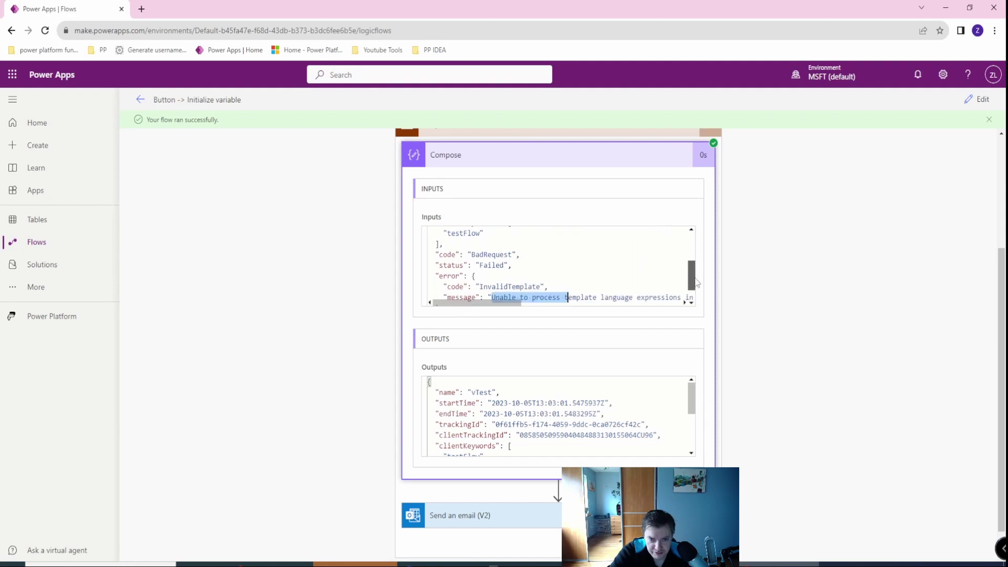
drag(697, 284, 693, 294)
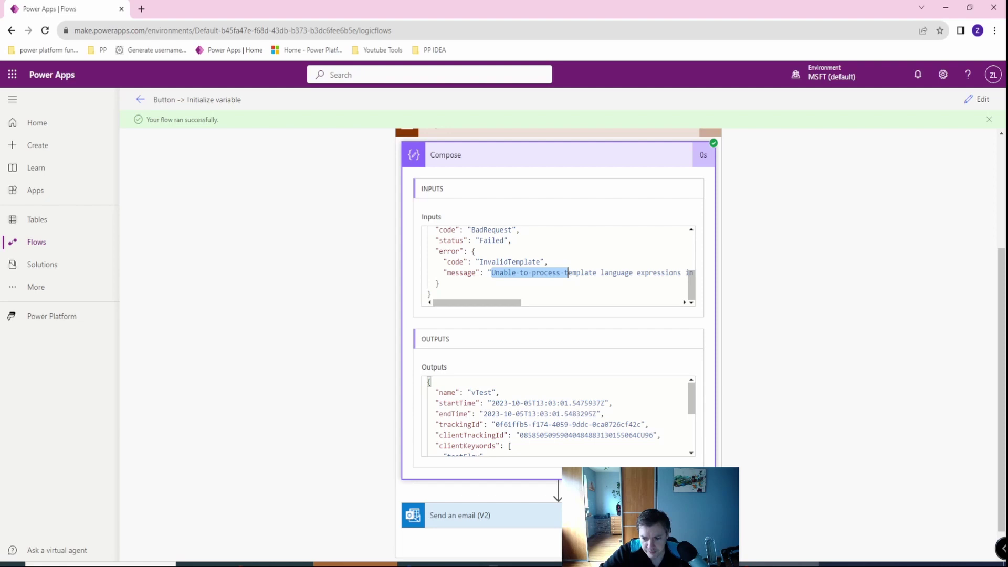
scroll(814, 362, down, 1)
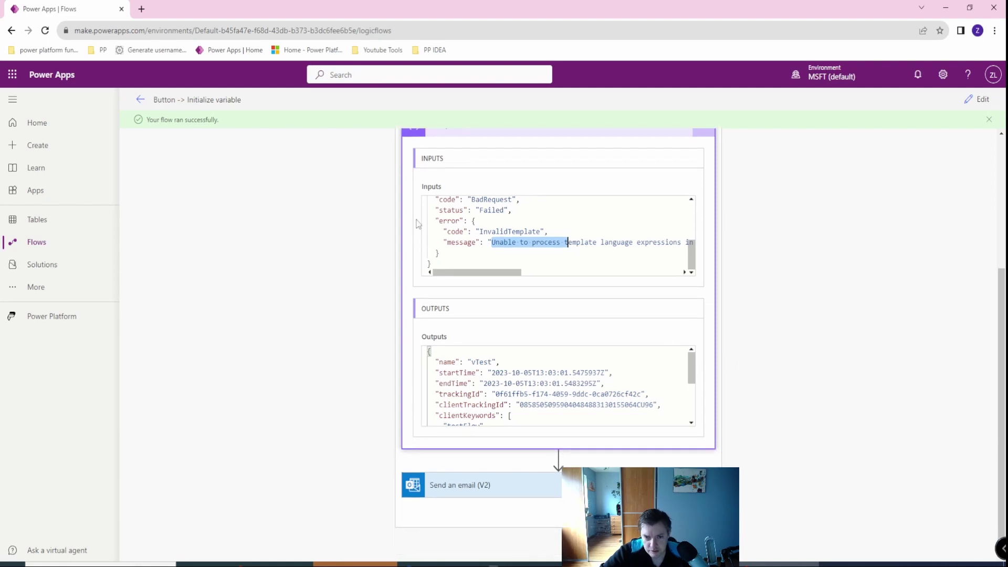
scroll(457, 246, up, 1)
scroll(455, 262, down, 1)
click(568, 243)
scroll(798, 410, down, 6)
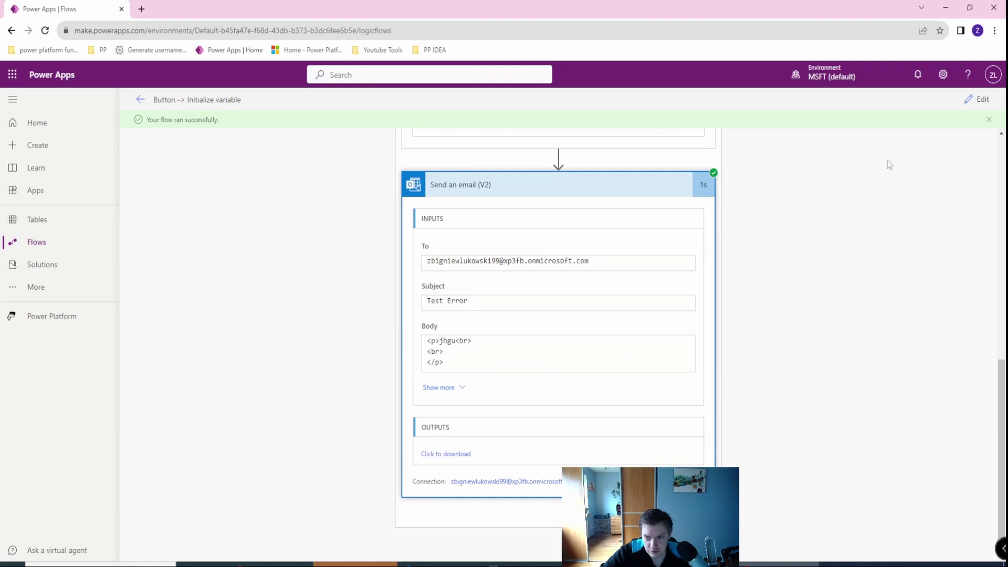
click(976, 99)
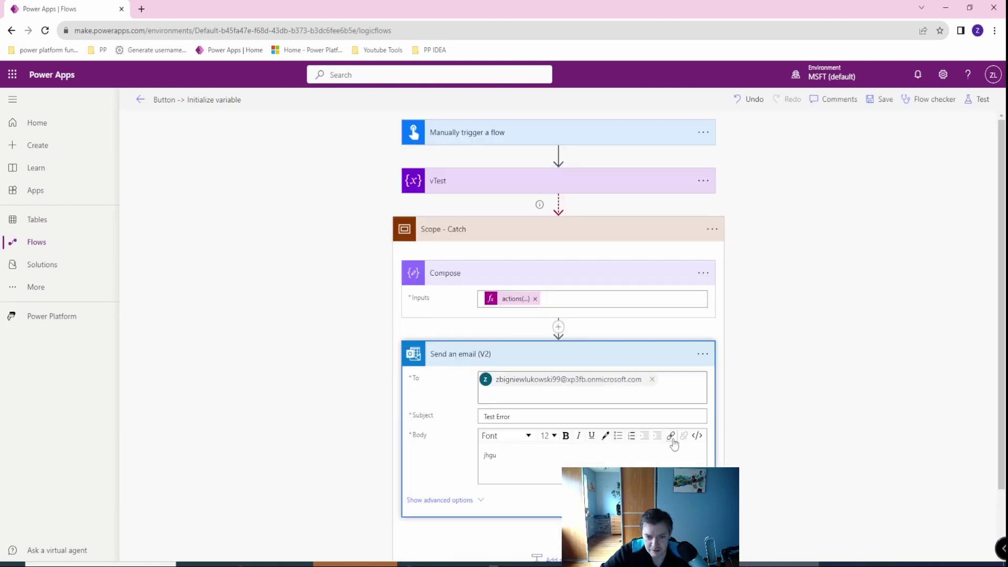
Delete the 'jhgu' body placeholder and begin the expression outputs('Compose')['code'].
scroll(674, 443, down, 1)
double_click(503, 398)
key(BackSpace)
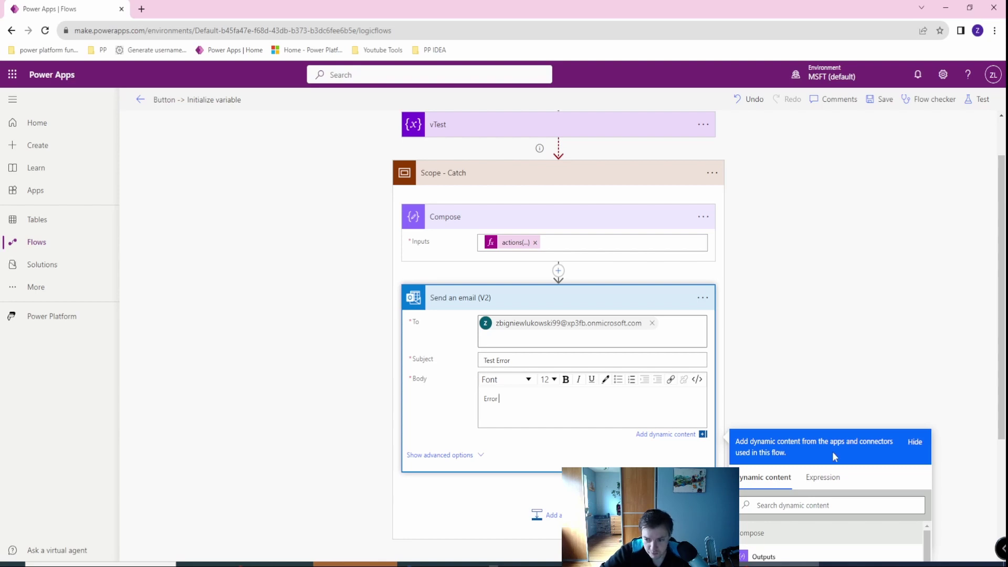
click(823, 477)
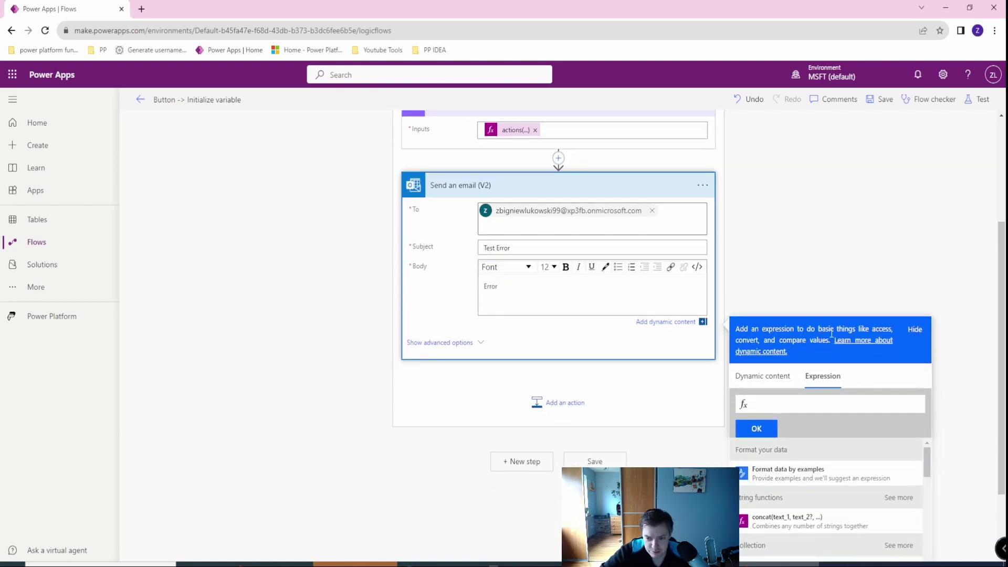
text(out)
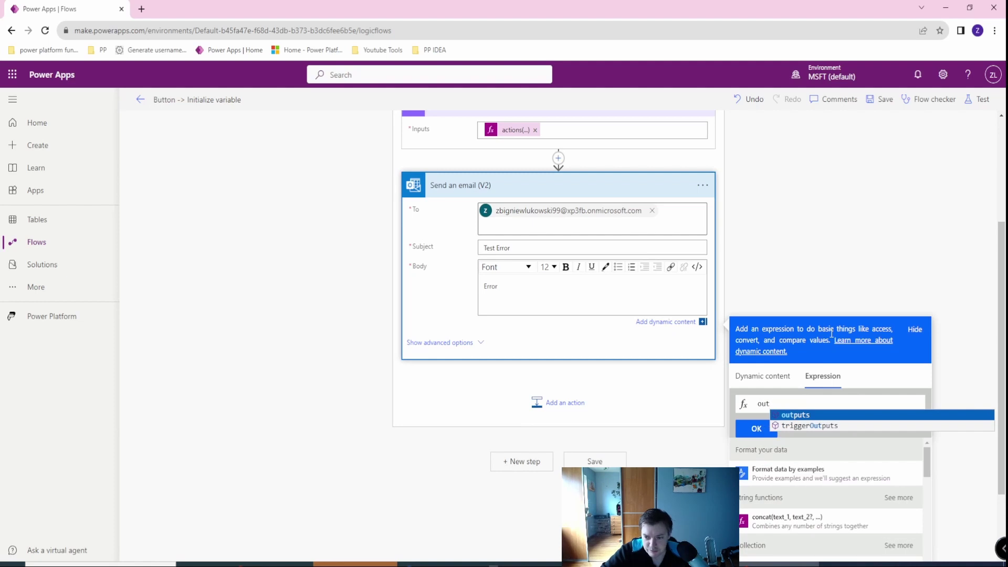
click(817, 415)
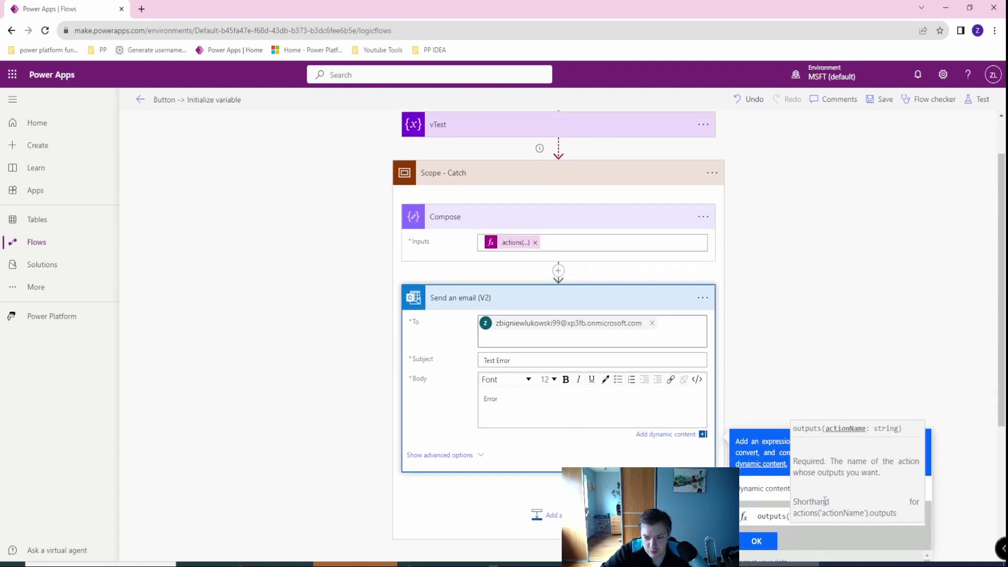
text('Compos)
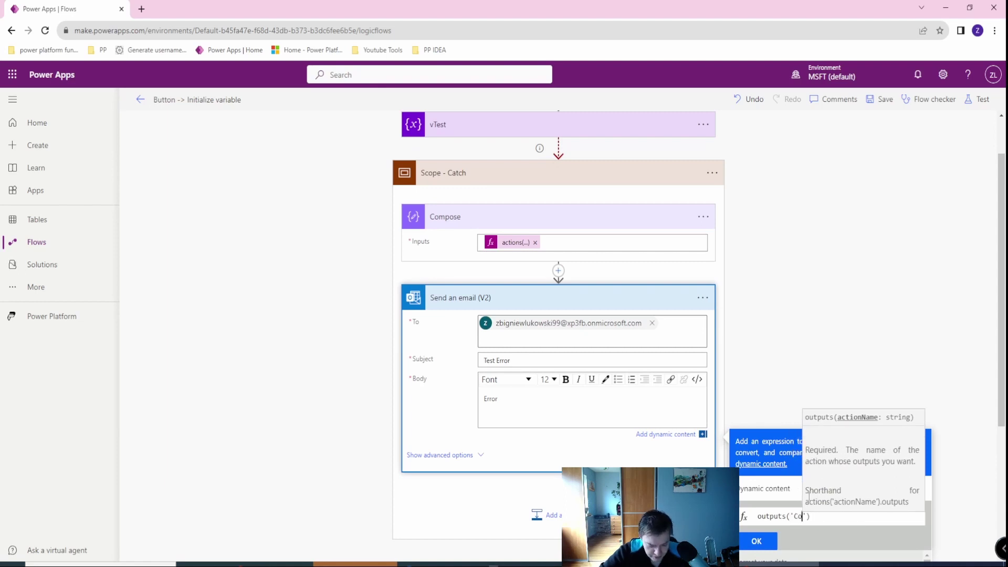
text(e)
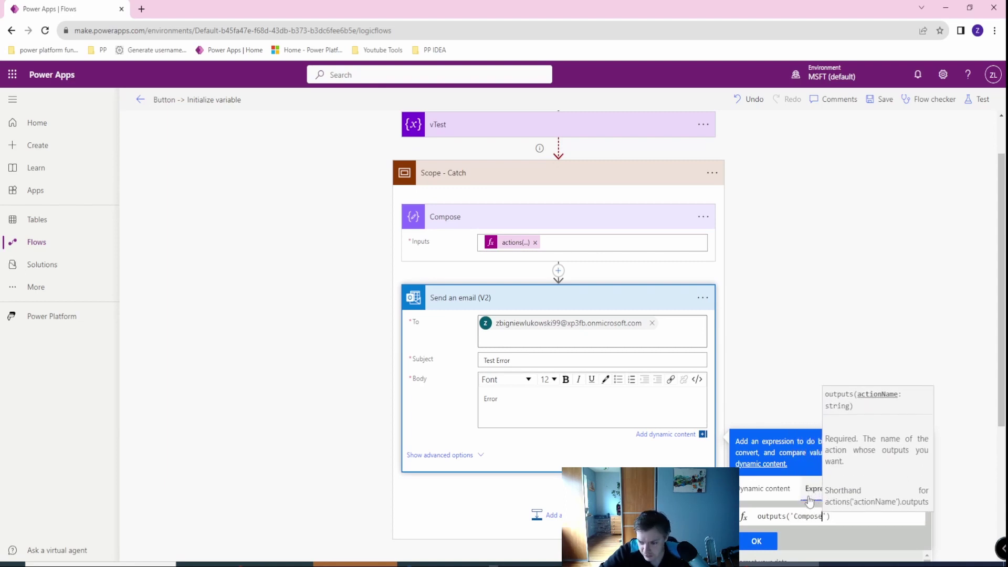
click(847, 517)
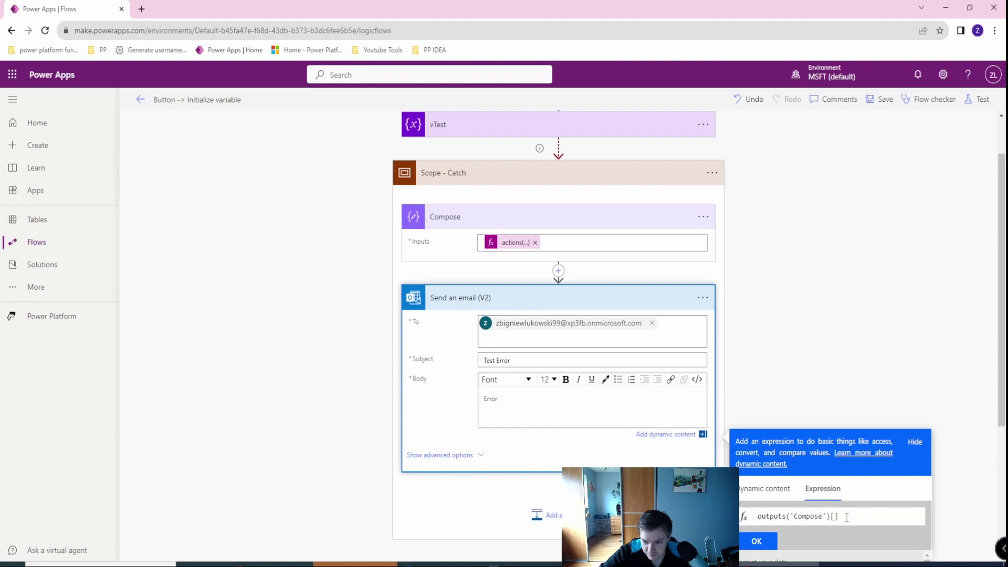
text([')
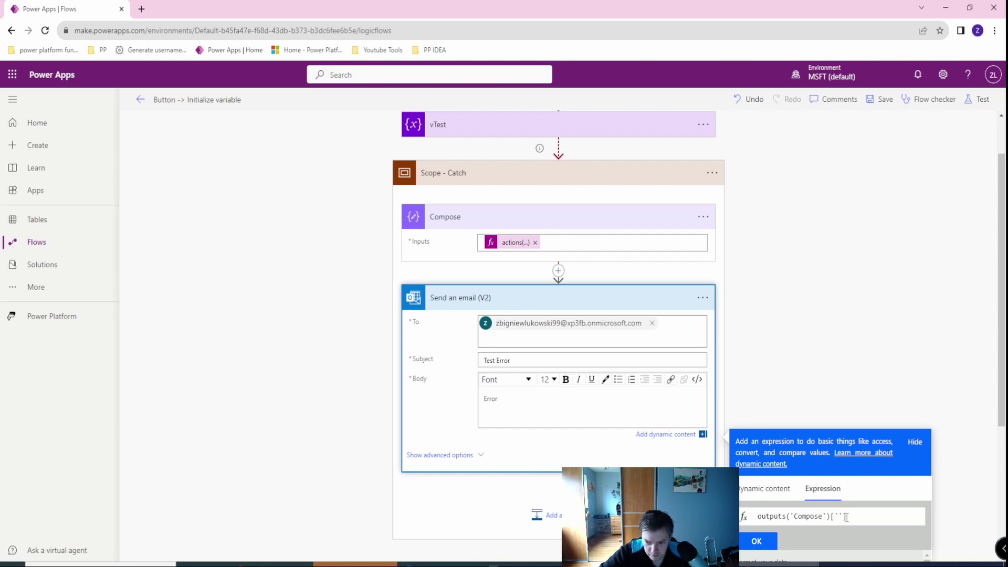
text(code)
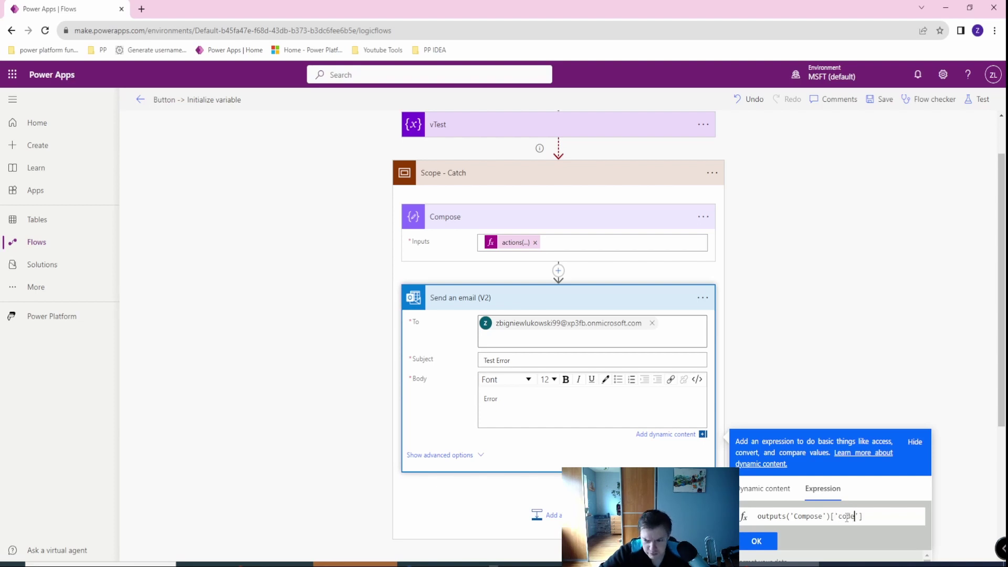
Insert the code expression, then add outputs('Compose')['error']['messsage'] after Error Message.
click(756, 542)
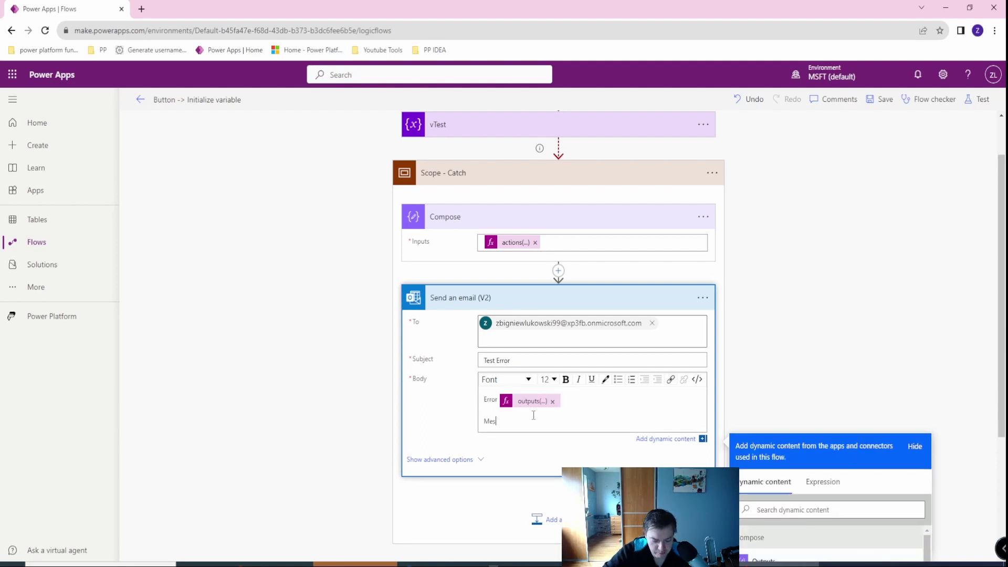
key(BackSpace)
key(BackSpace)
key(BackSpace)
key(BackSpace)
key(BackSpace)
key(BackSpace)
key(BackSpace)
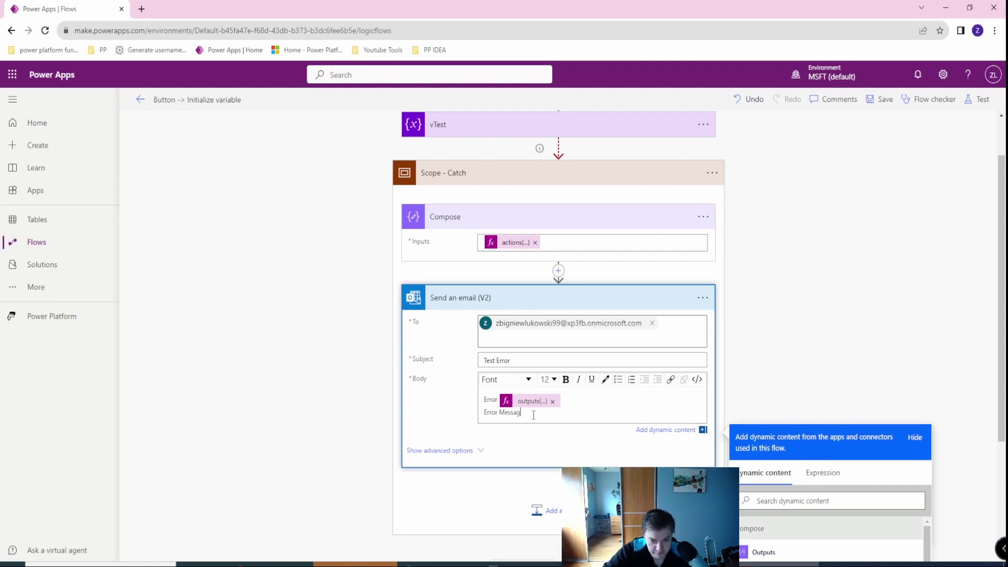
click(823, 474)
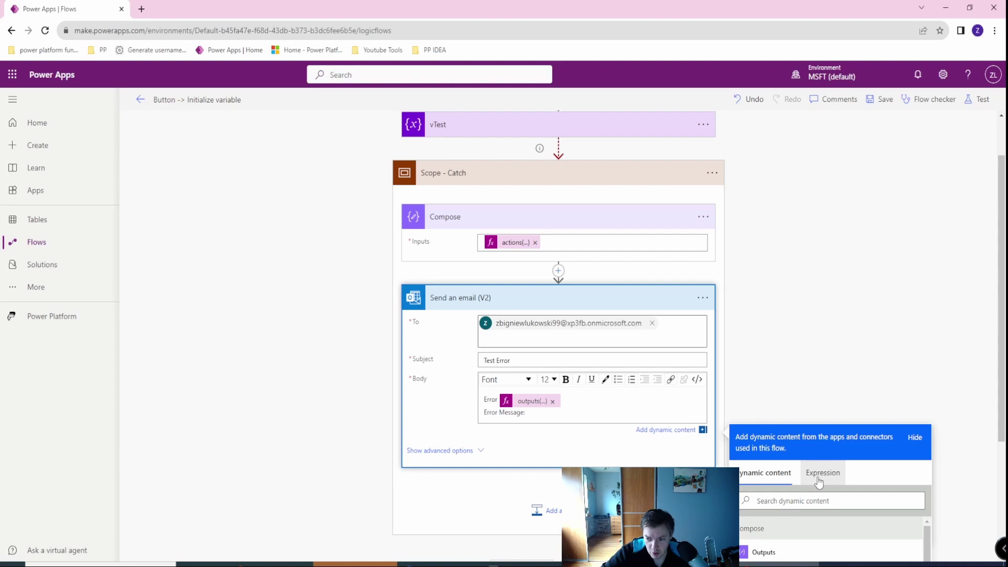
text(out)
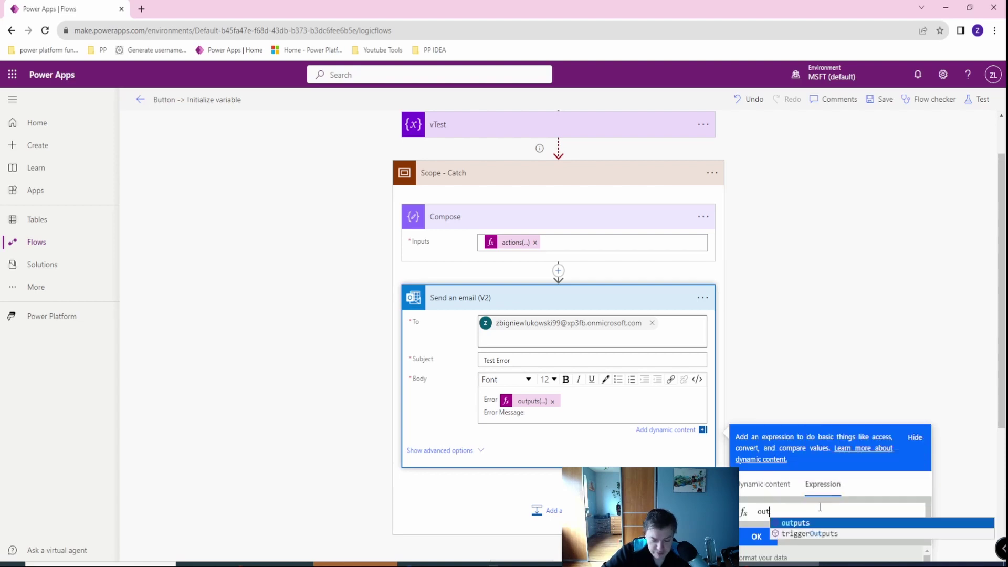
click(787, 524)
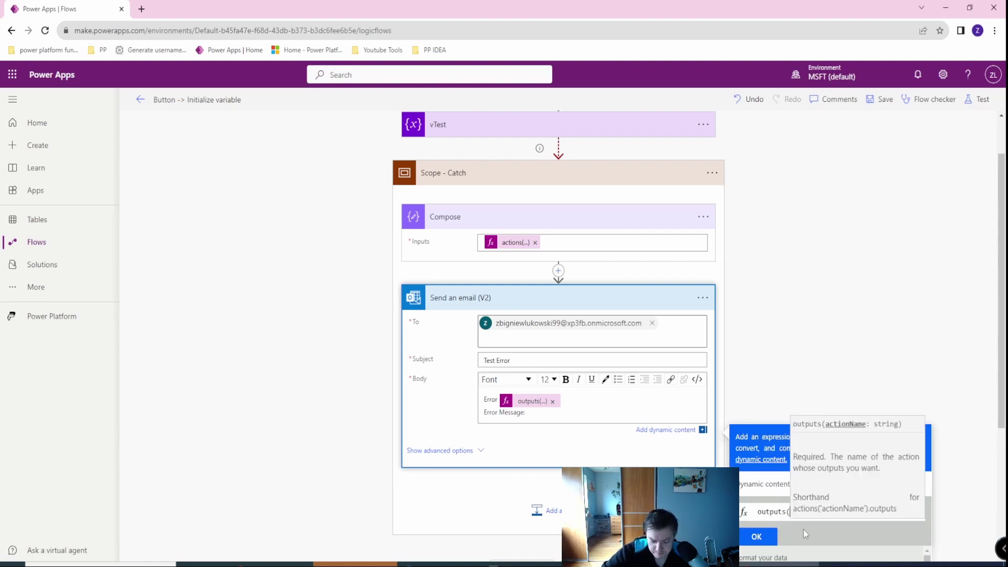
text(')
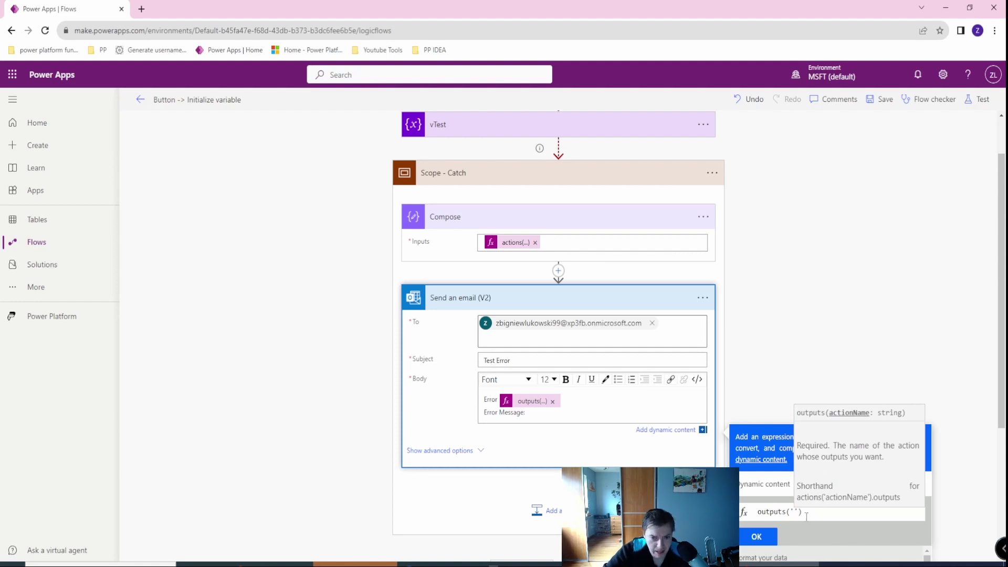
text(Compose)
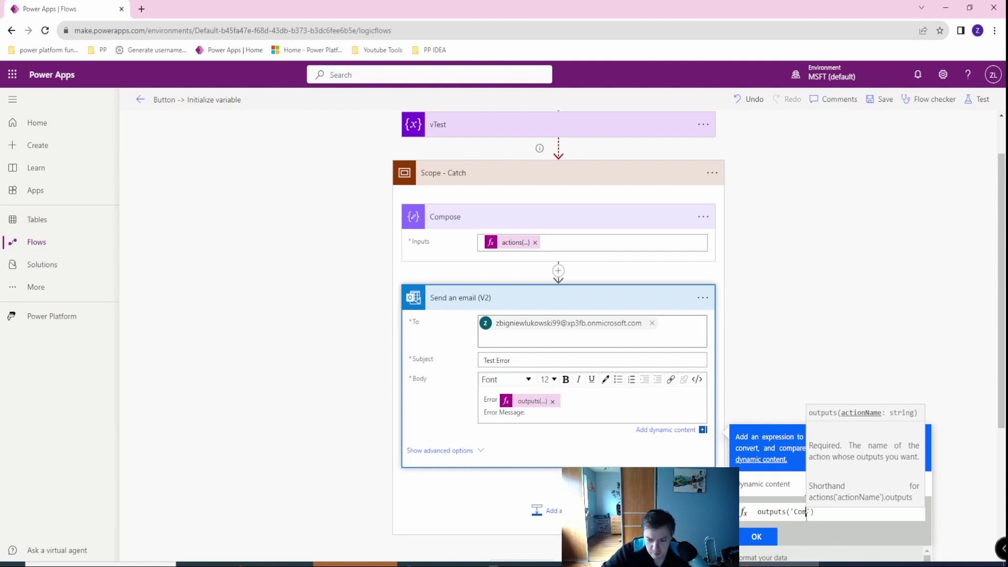
click(853, 511)
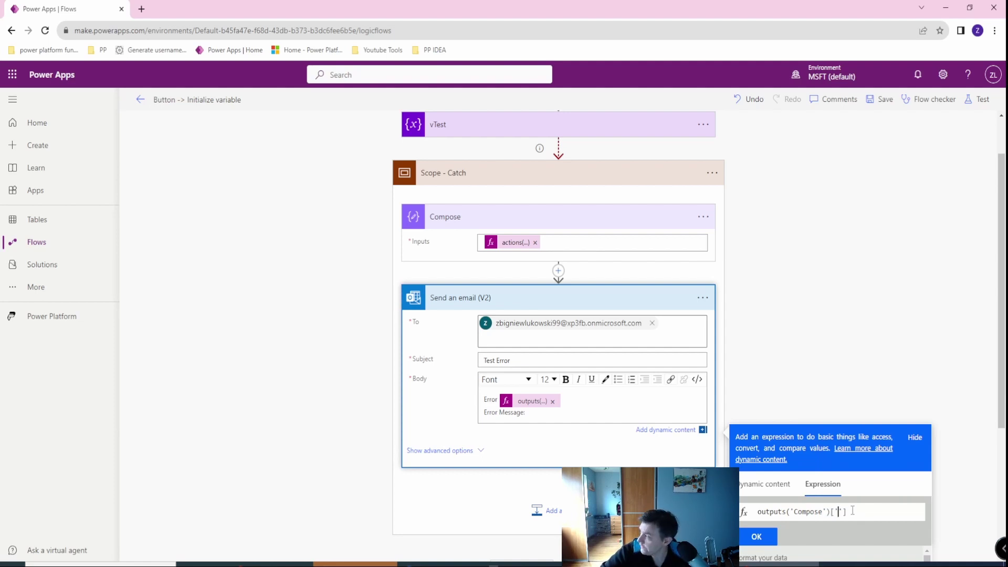
text(['error)
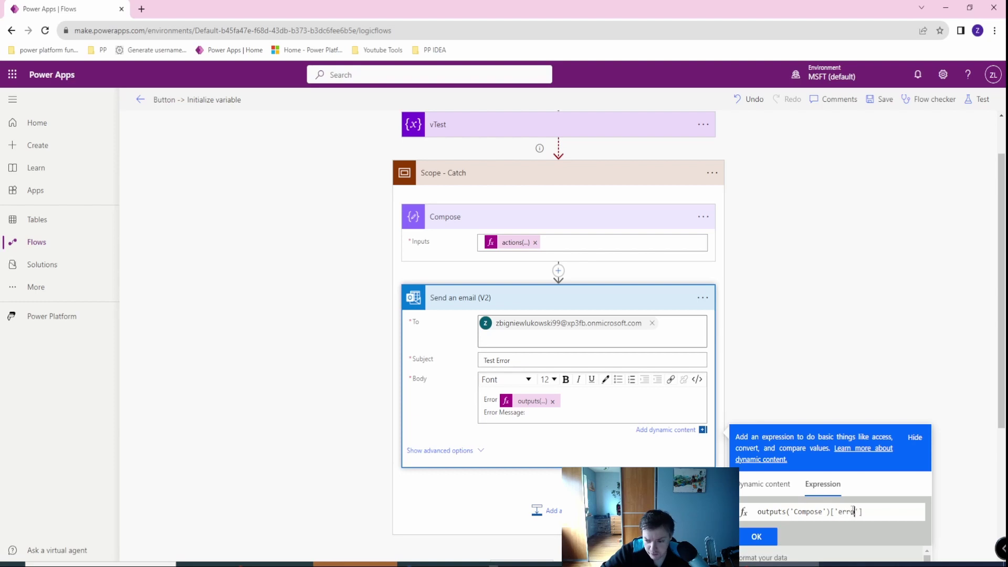
click(881, 510)
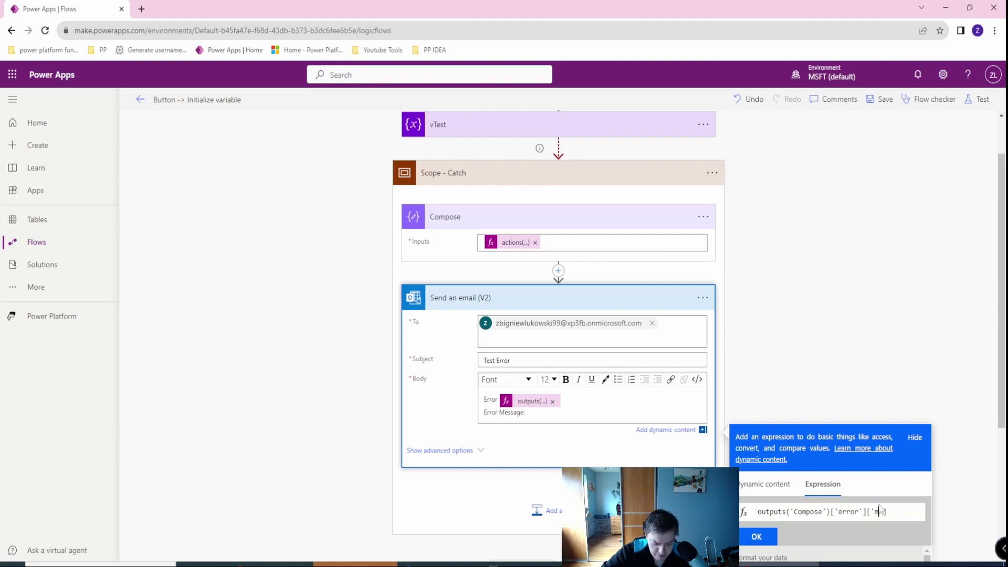
text(['messsage)
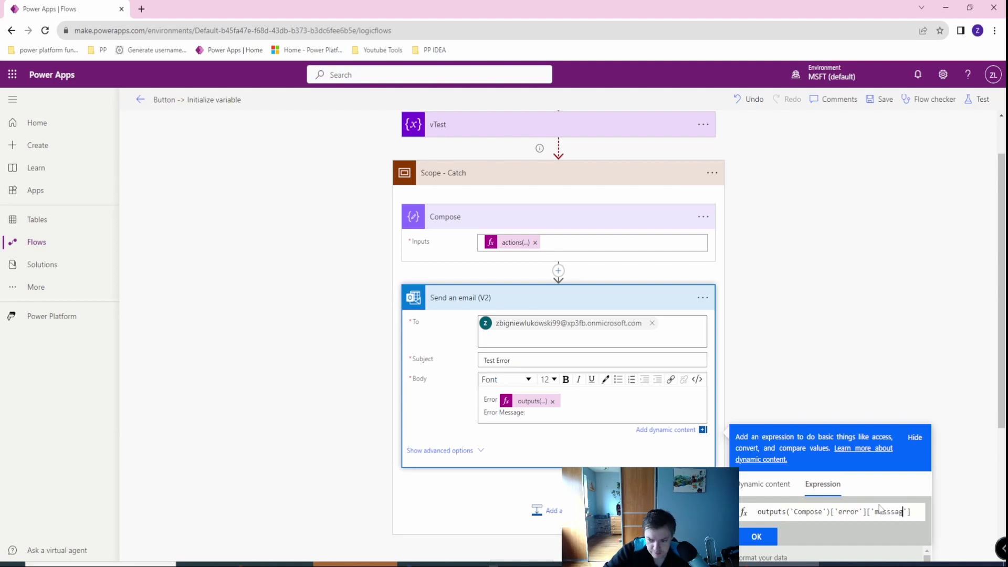
click(758, 535)
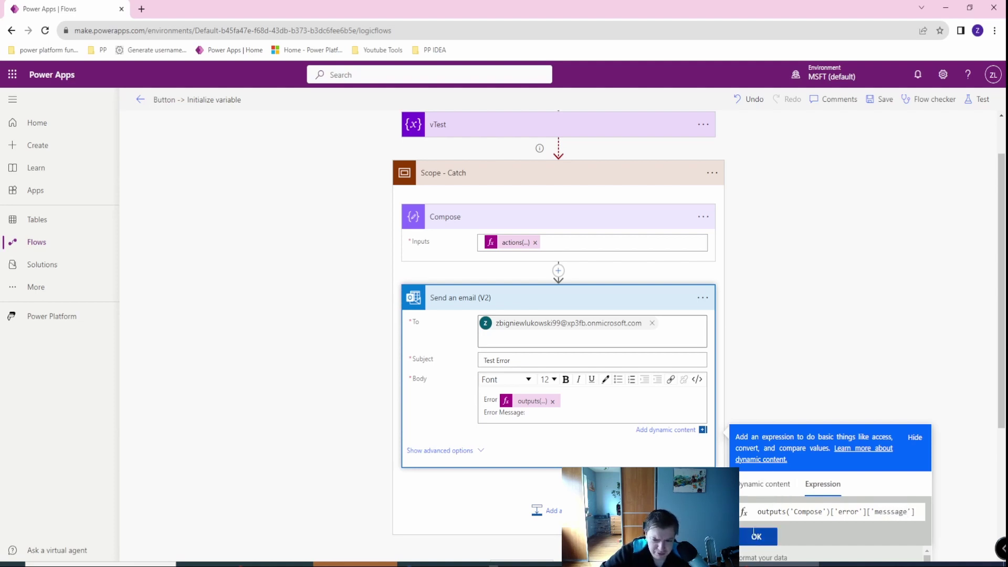
Save and manually test the flow again; this run fails with vTest and Scope - Catch in error.
click(940, 242)
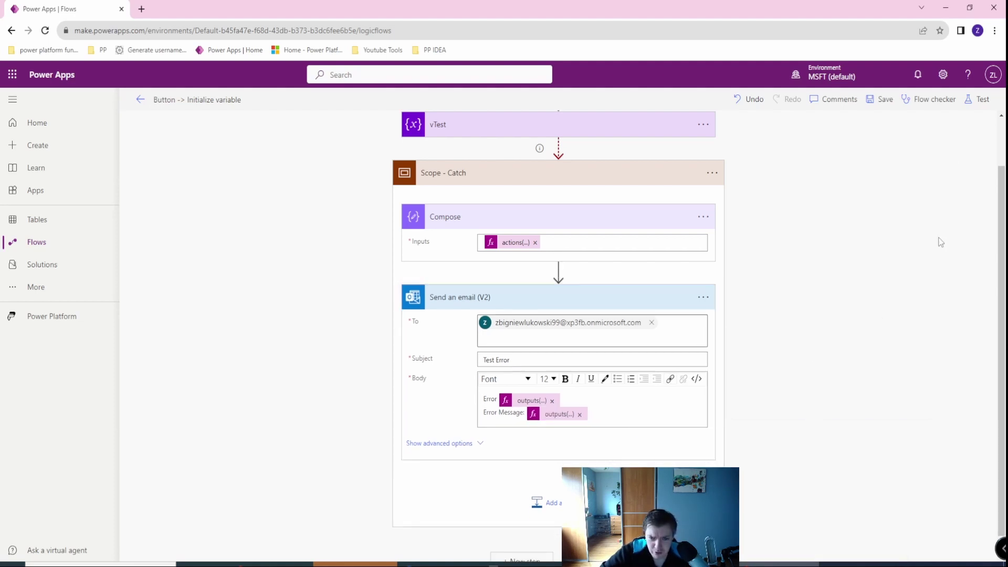
click(983, 99)
click(833, 539)
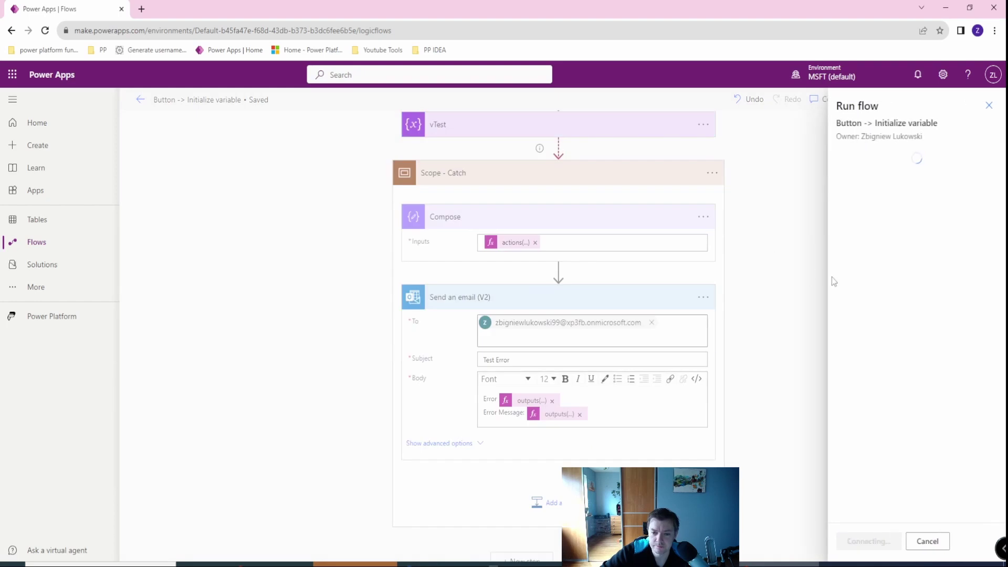
click(861, 541)
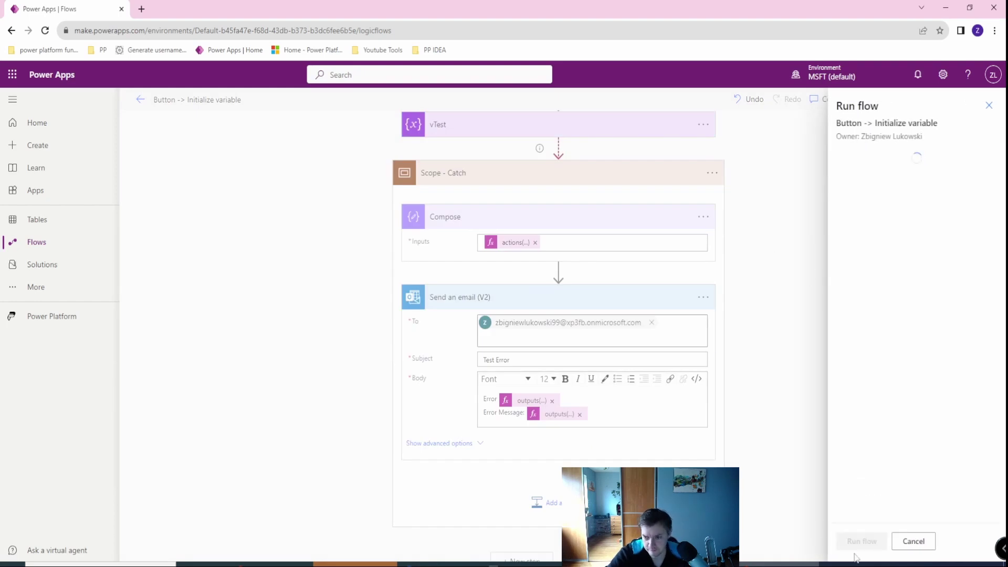
click(864, 540)
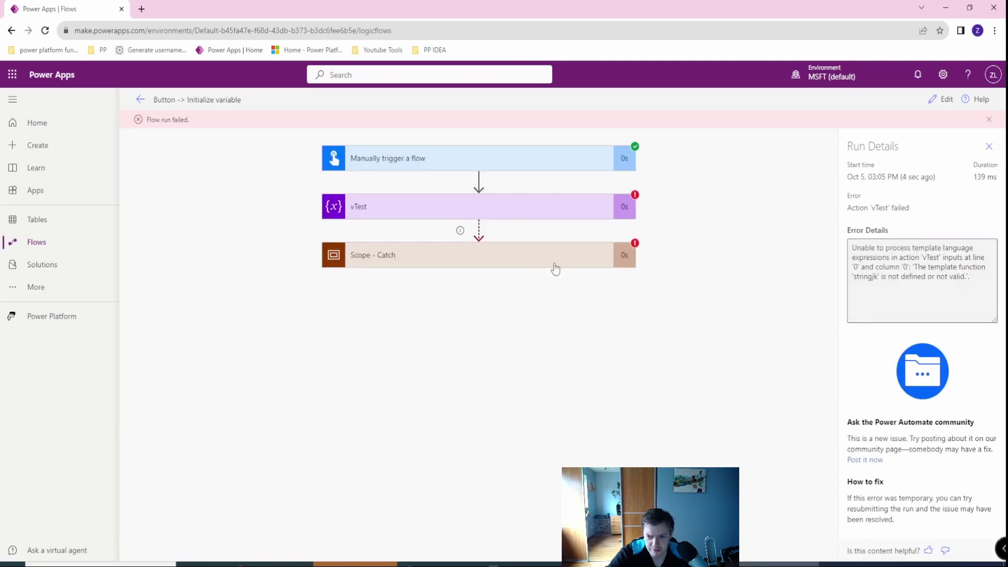
Inspect the failed run's email error and Compose outputs, then reopen the flow in the editor.
click(552, 263)
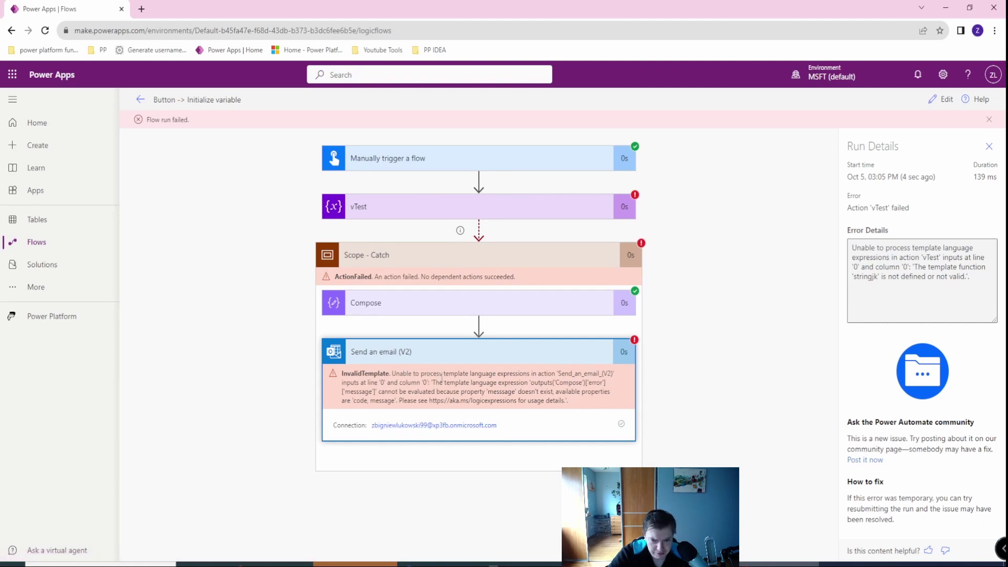
drag(441, 377, 578, 384)
click(578, 384)
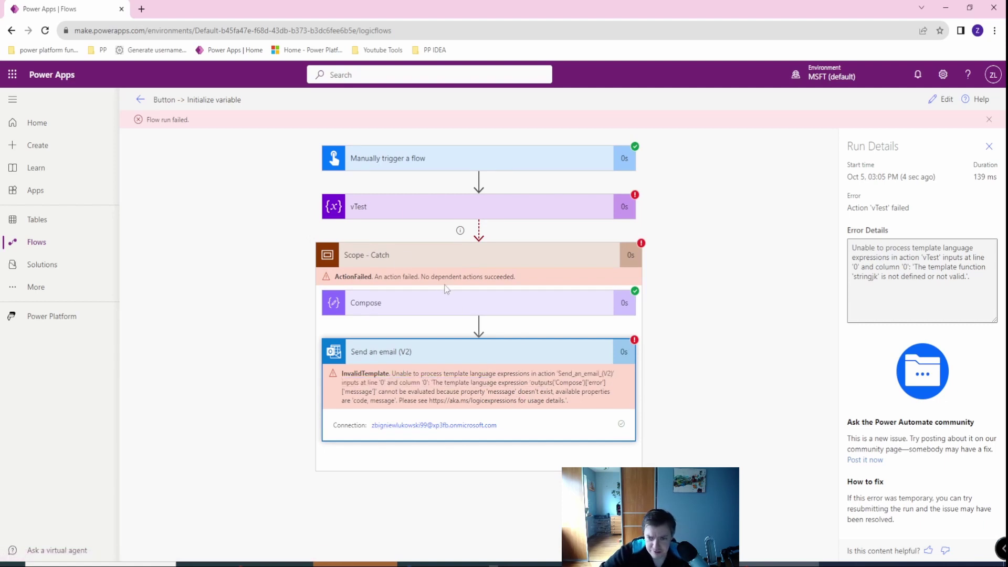
click(412, 209)
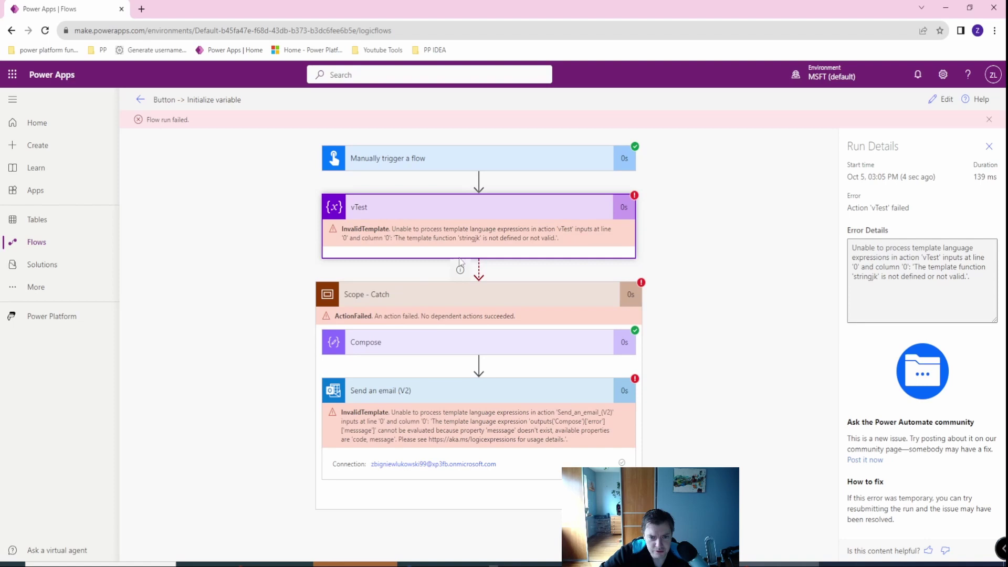
click(386, 344)
scroll(433, 321, down, 3)
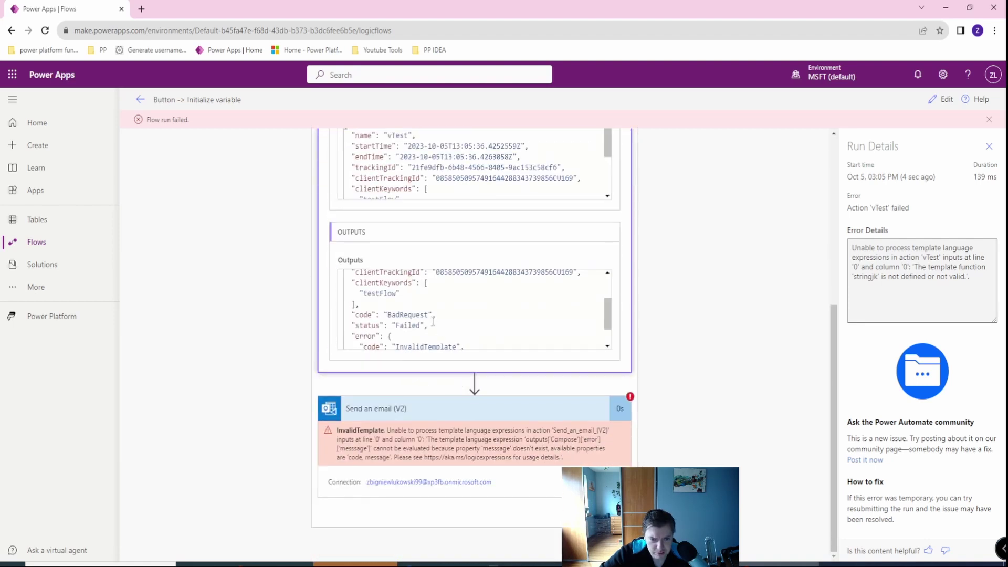
scroll(433, 322, down, 2)
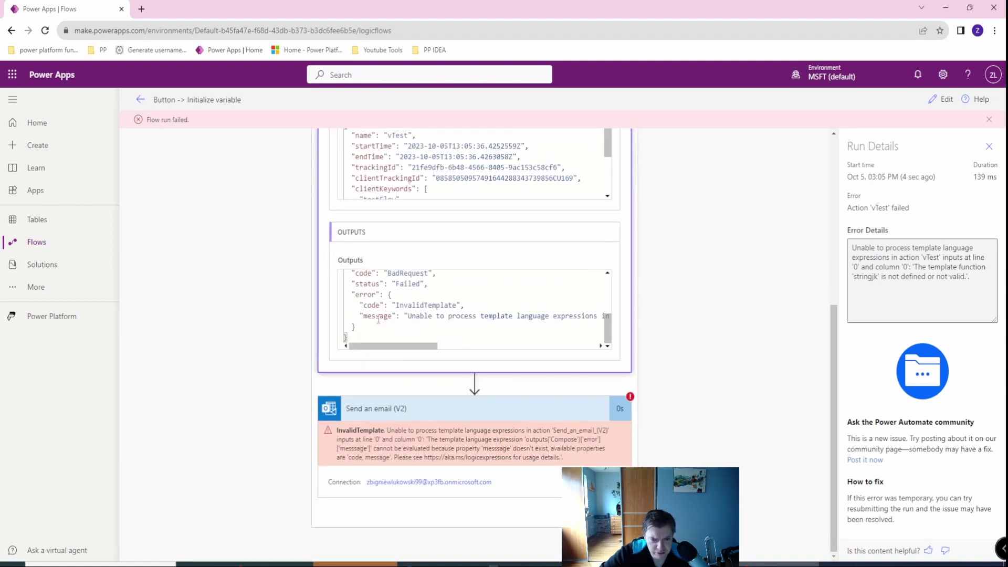
click(358, 451)
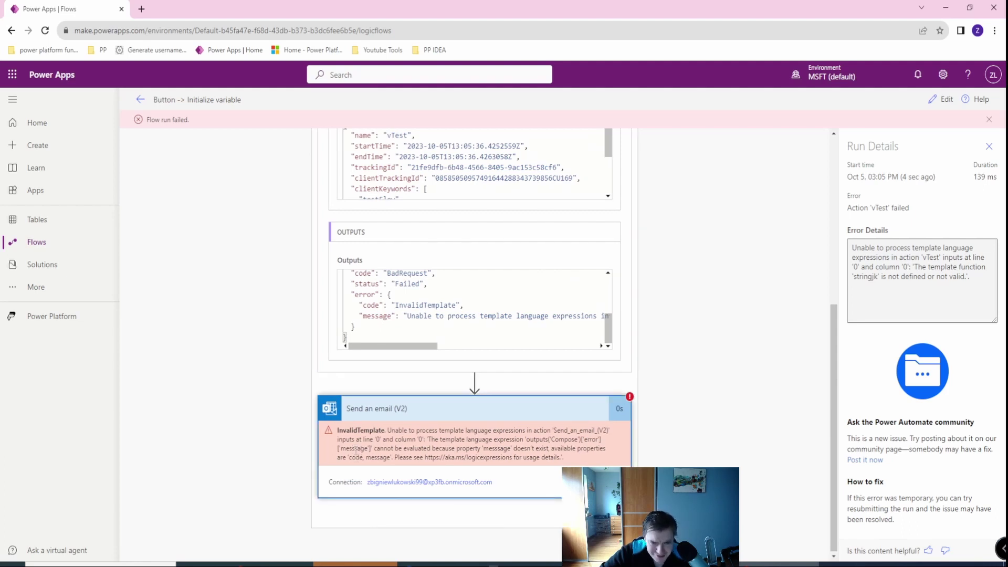
scroll(469, 332, up, 1)
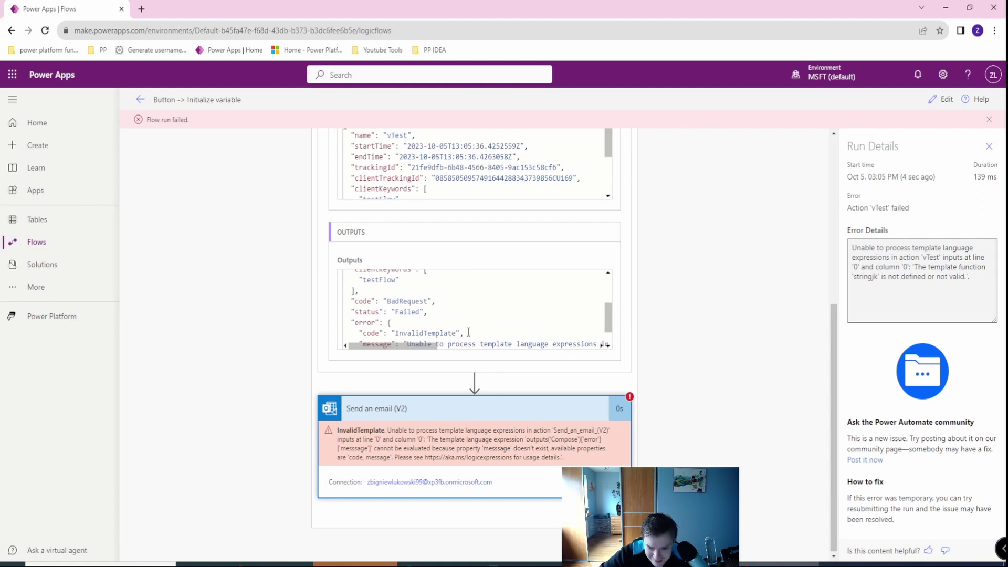
scroll(468, 332, down, 1)
click(941, 99)
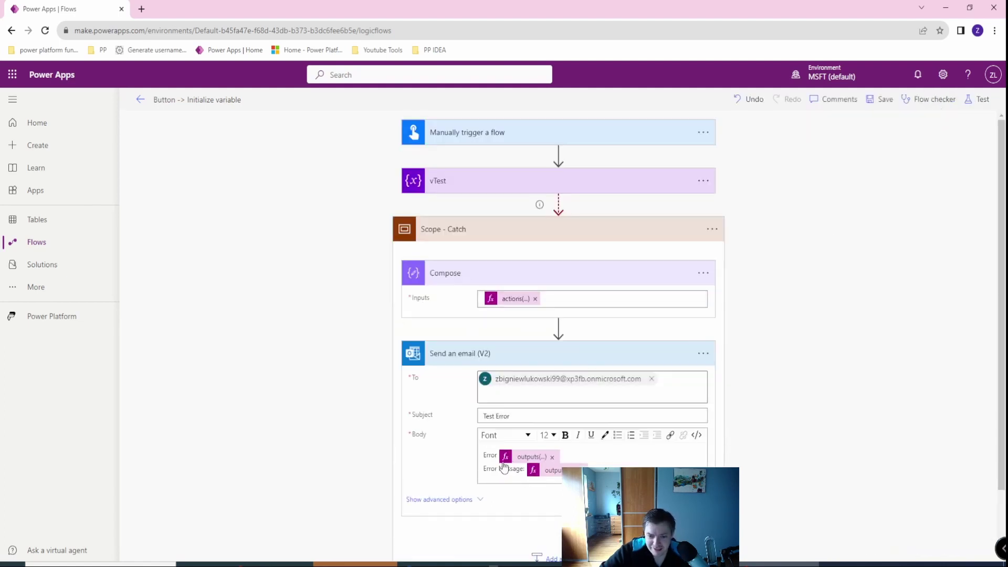
Remove the misspelled 'messsage' expression from the Error Message line.
click(553, 471)
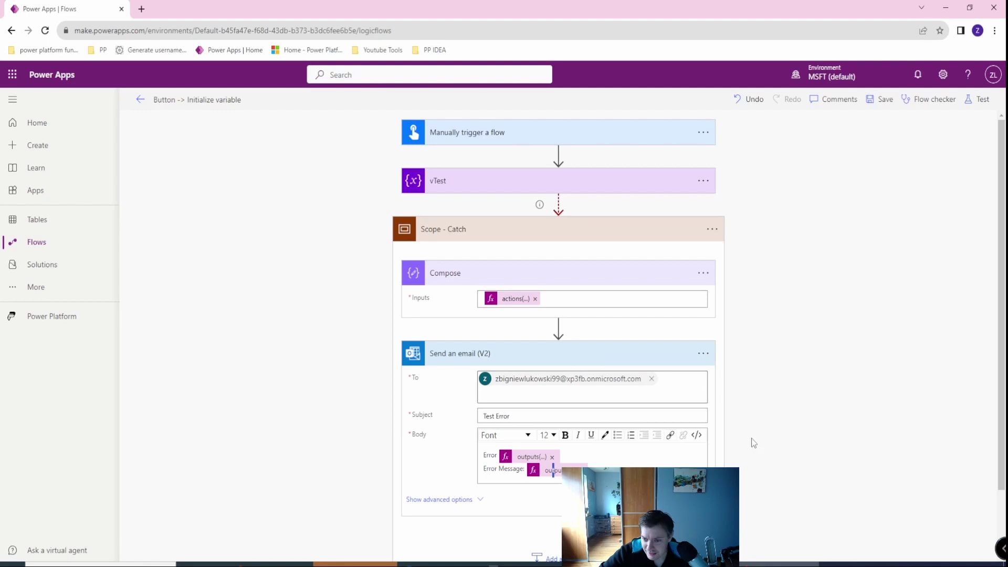
click(553, 473)
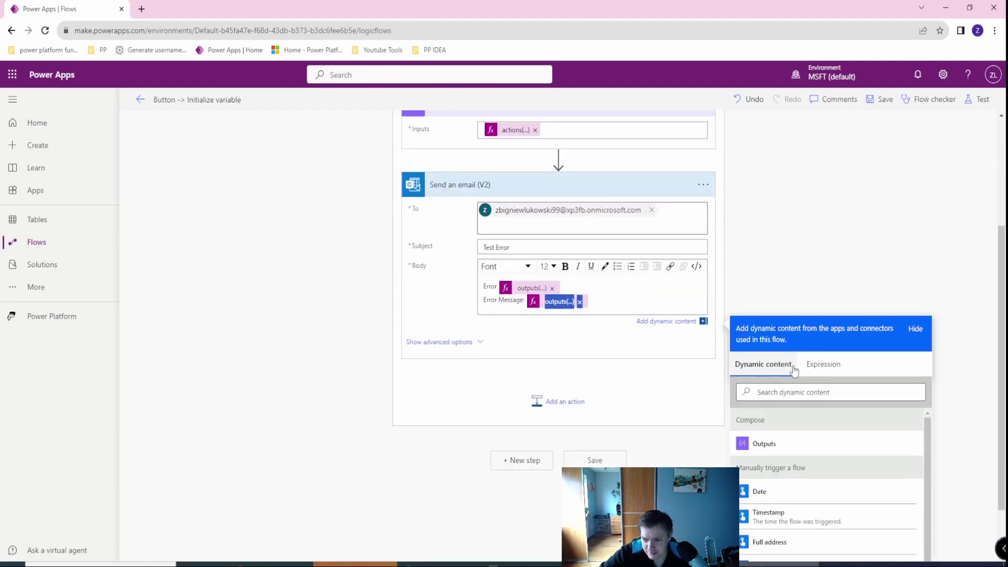
click(823, 376)
double_click(553, 308)
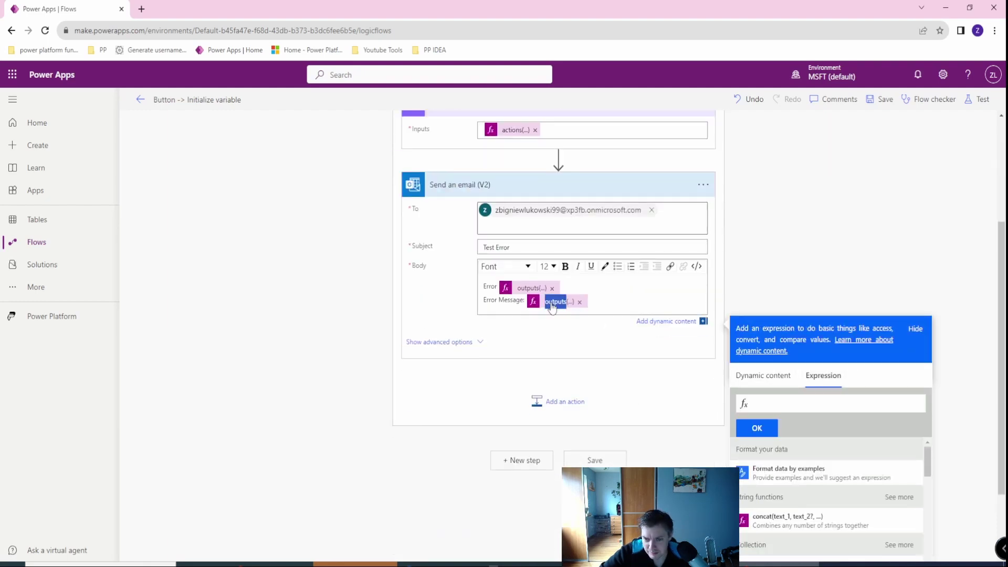
click(580, 302)
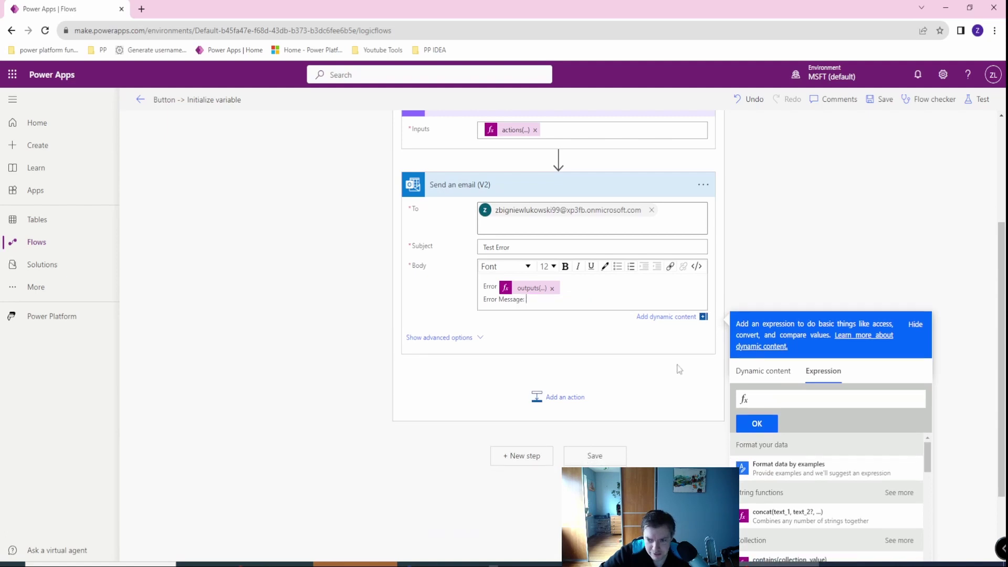
Write the expression outputs('Compose')['error']['message'] and select all of it.
click(783, 401)
text(out)
click(803, 409)
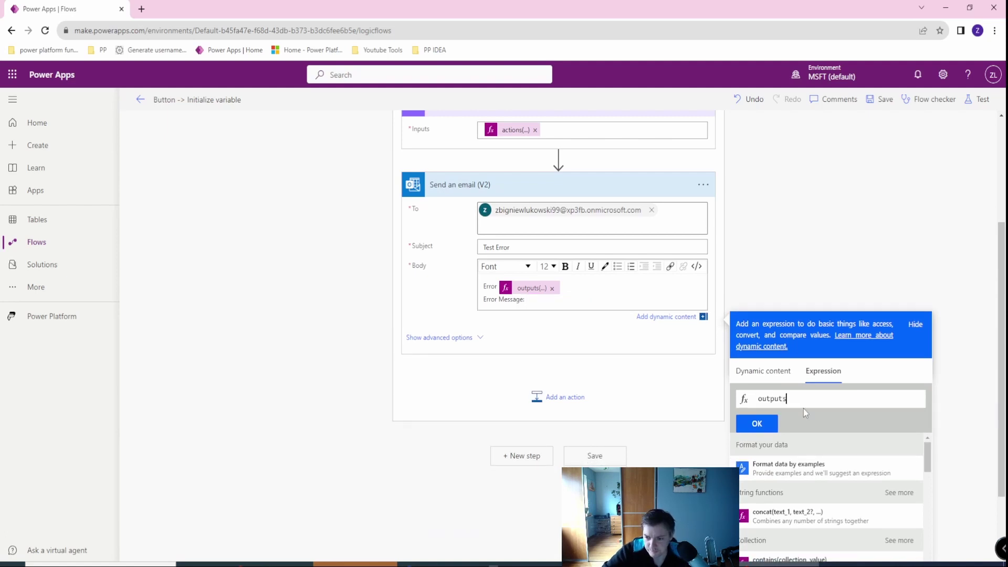
text('Compos)
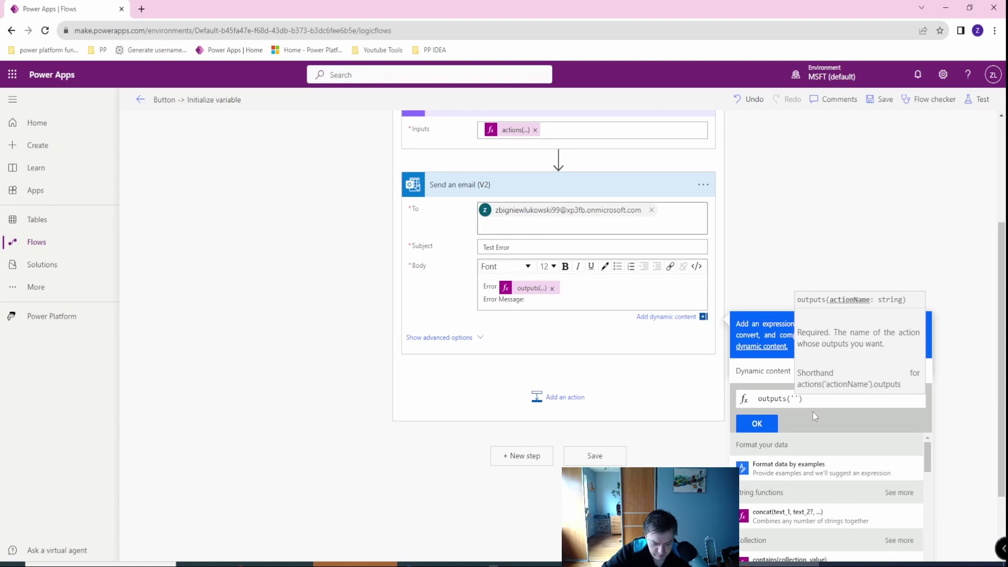
text(e)
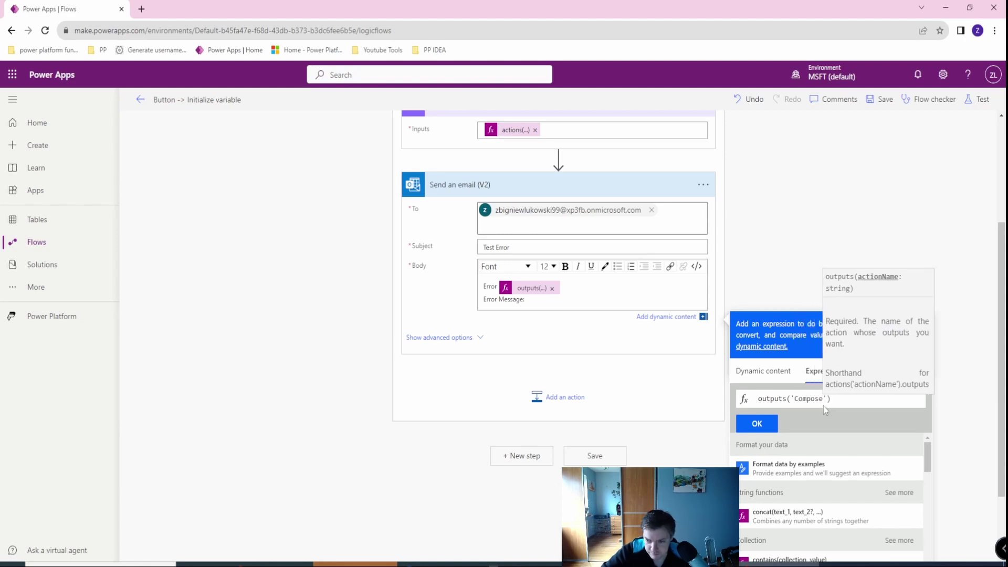
click(834, 402)
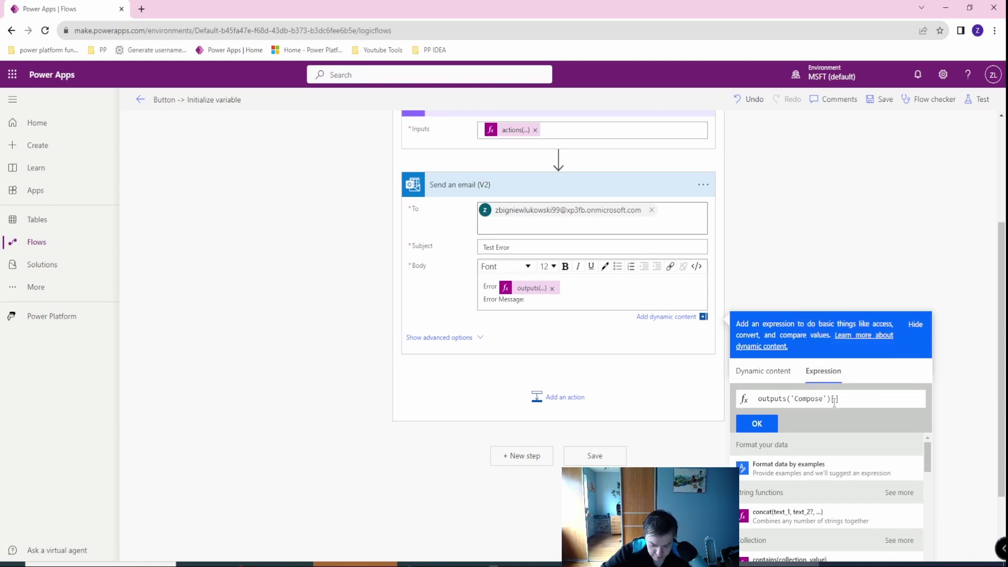
text(['error)
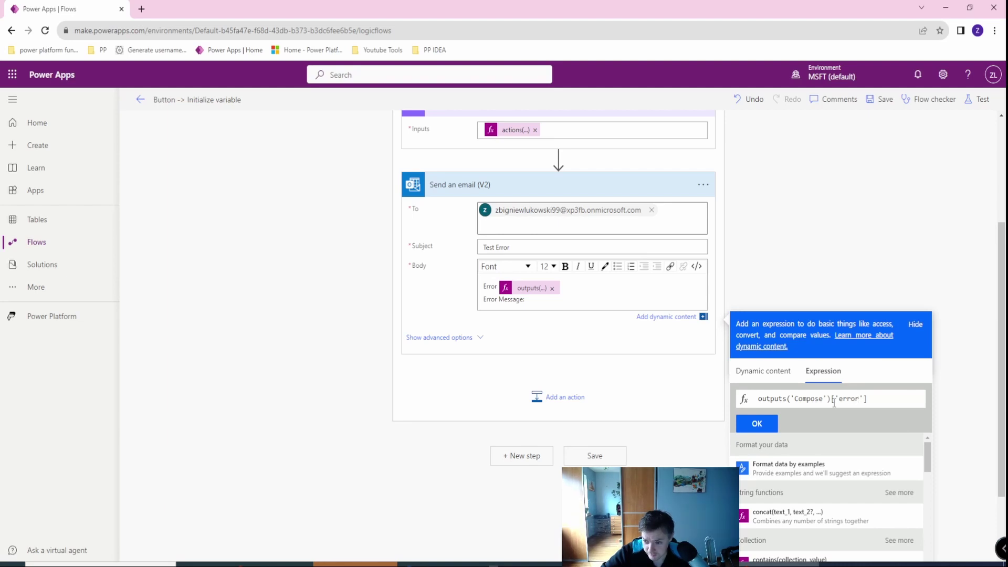
click(903, 397)
text([)
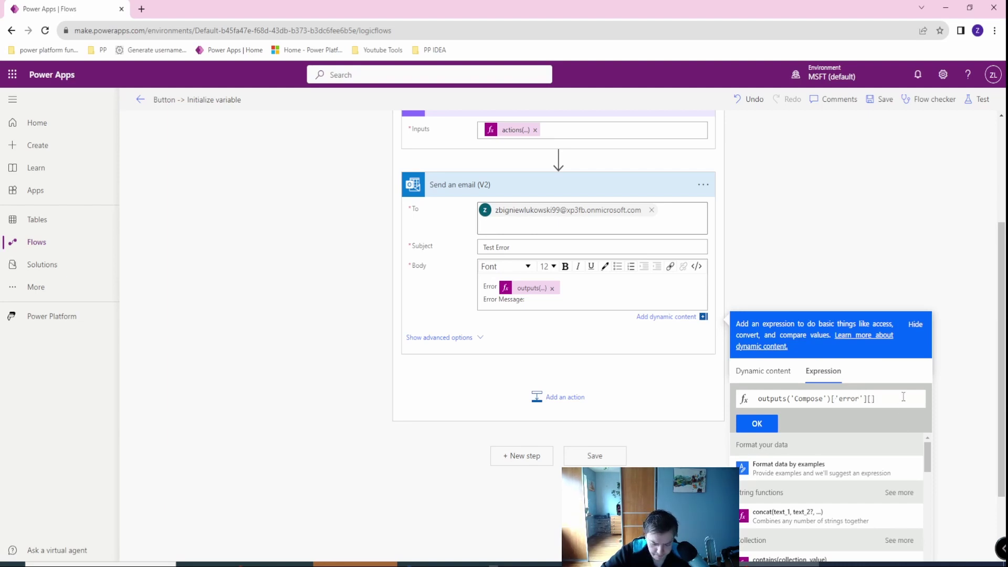
text('message)
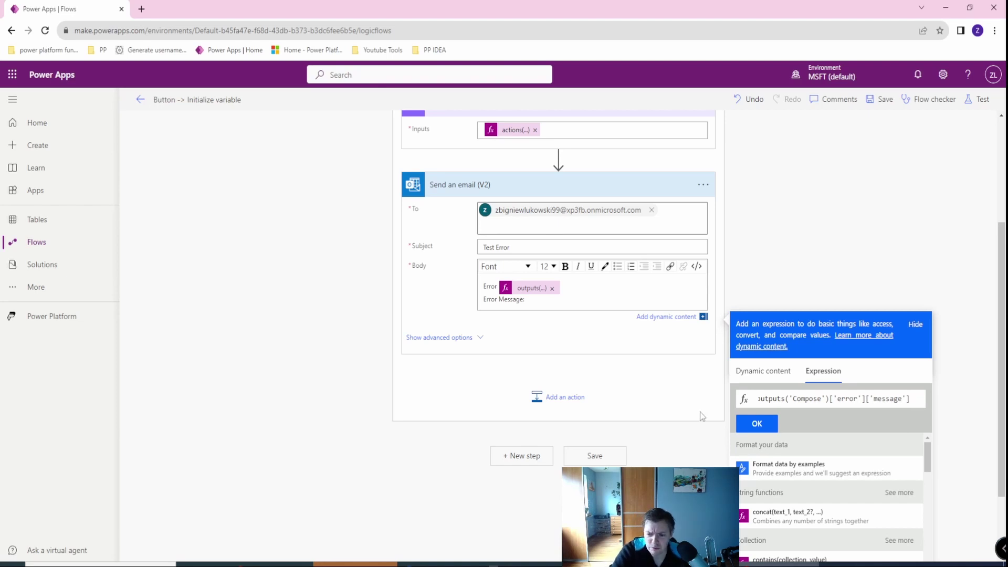
click(766, 400)
key(ctrl+a)
key(ctrl+c)
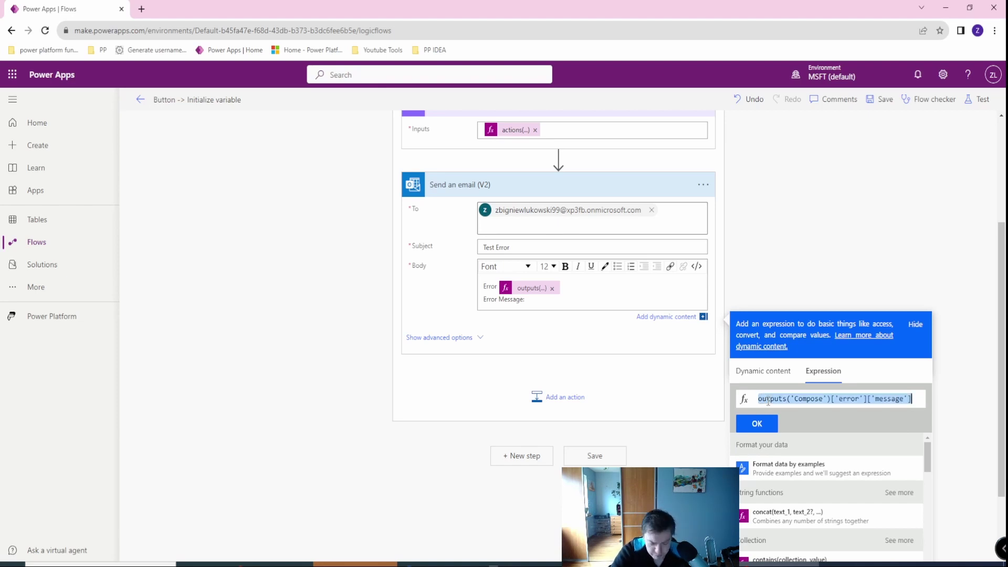
Add a note to the Send an email action holding the outputs('Compose')['error']['message'] expression.
click(701, 198)
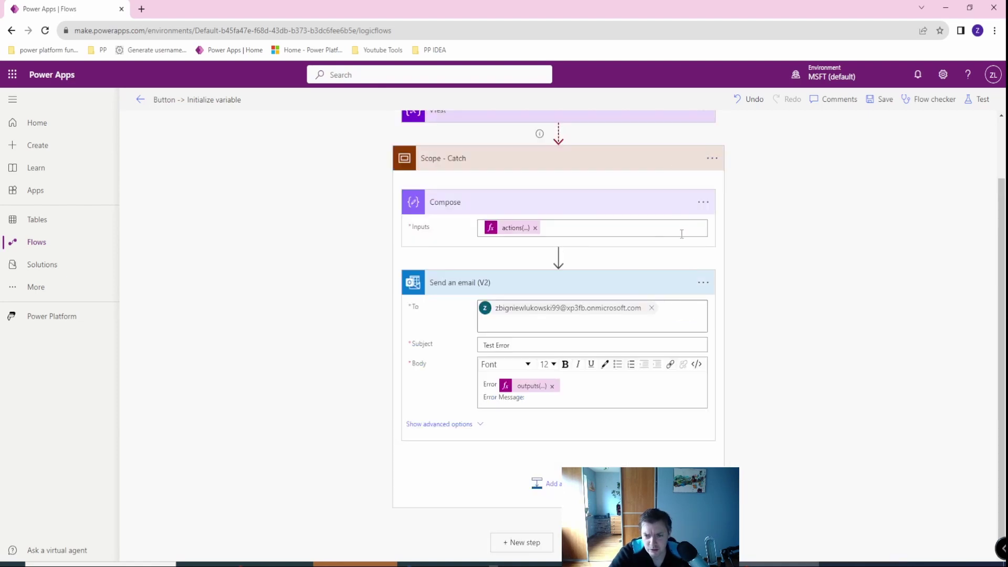
click(703, 286)
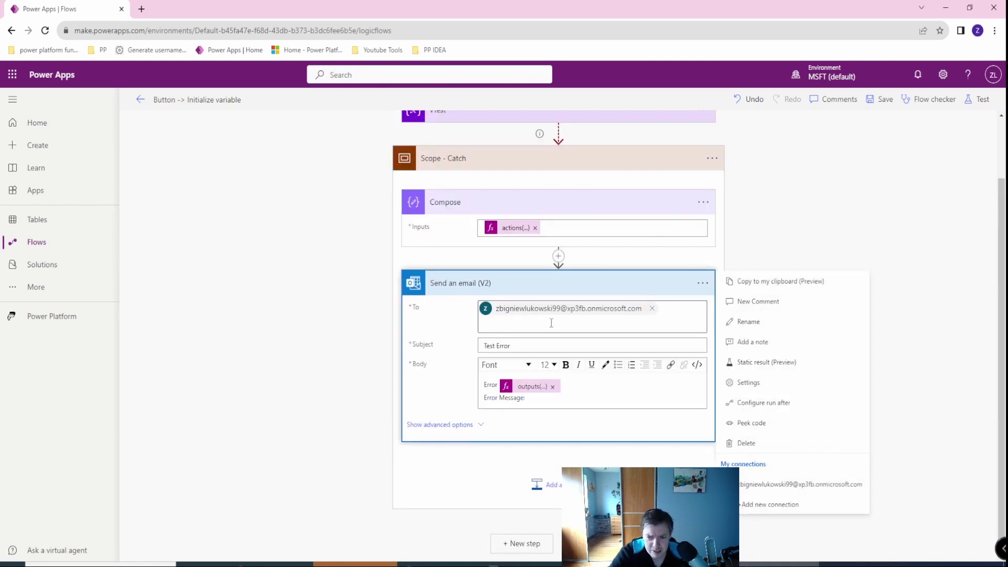
click(745, 305)
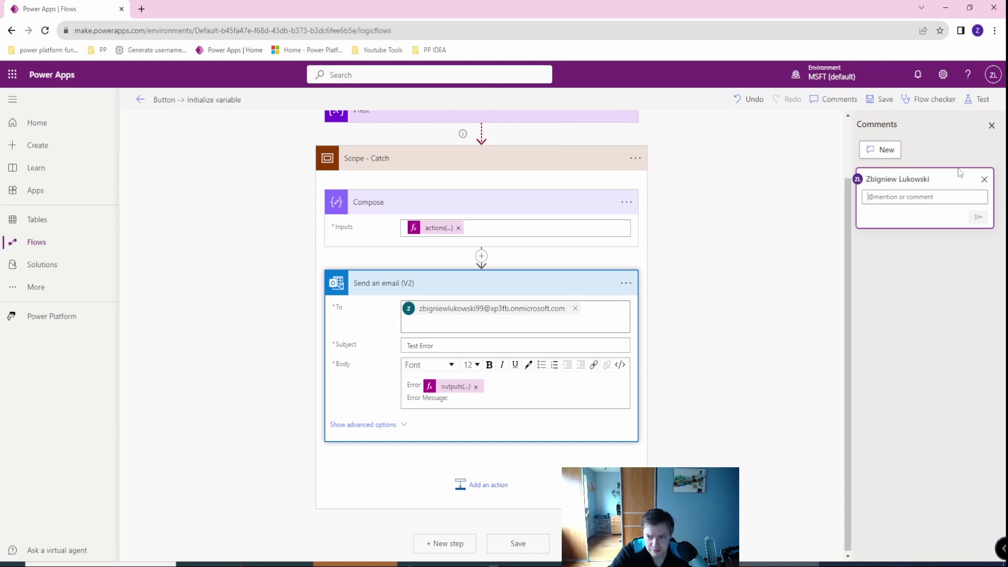
click(983, 179)
click(627, 284)
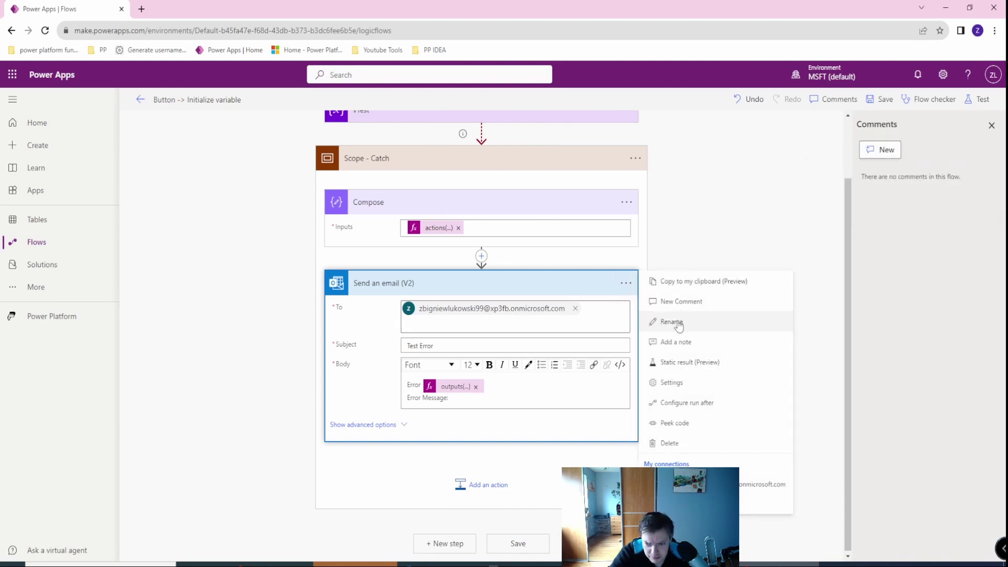
click(675, 343)
key(ctrl+v)
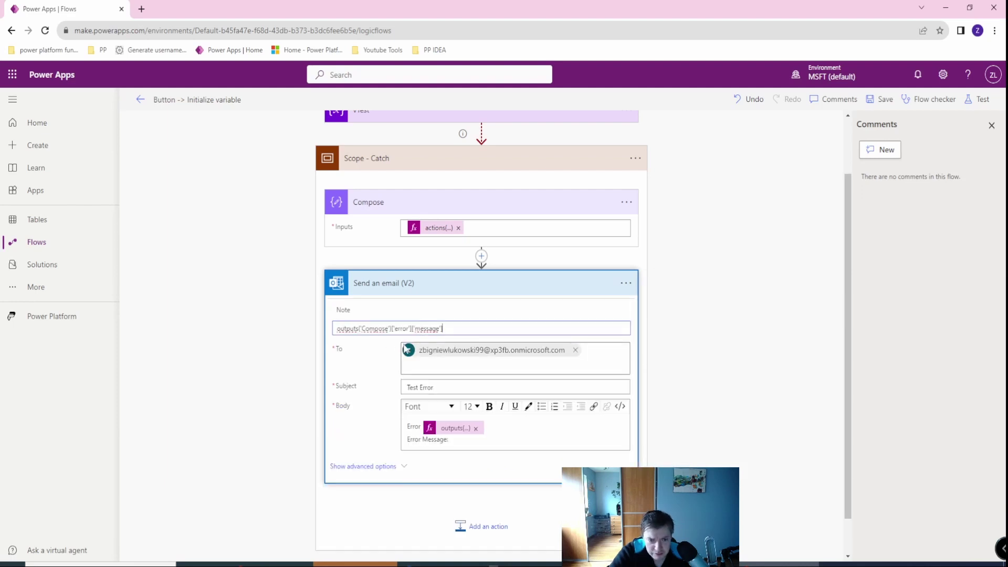
drag(454, 329, 299, 348)
key(ctrl+c)
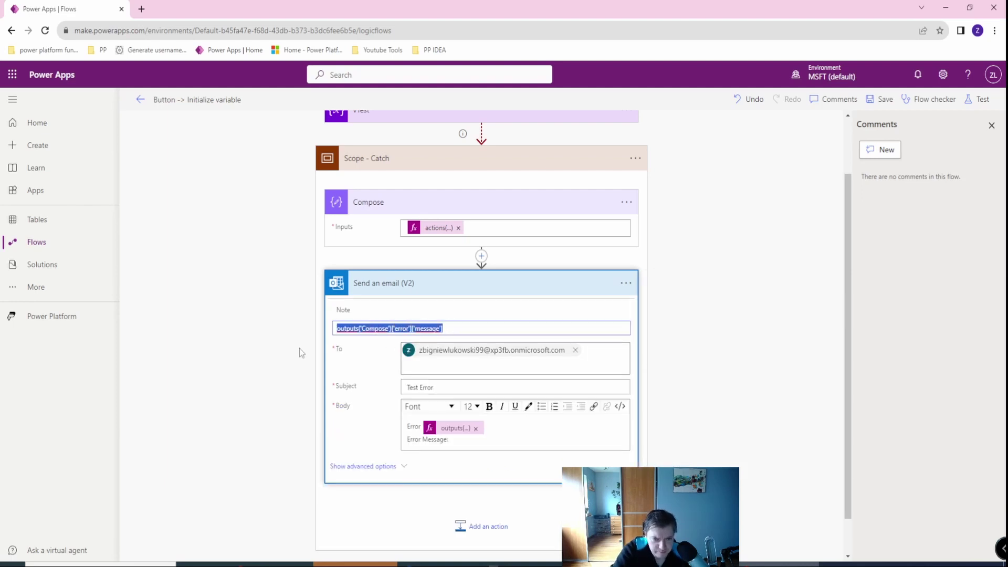
click(489, 440)
Insert the outputs('Compose')['error']['message'] expression after Error Message in the email body, then start testing.
click(741, 494)
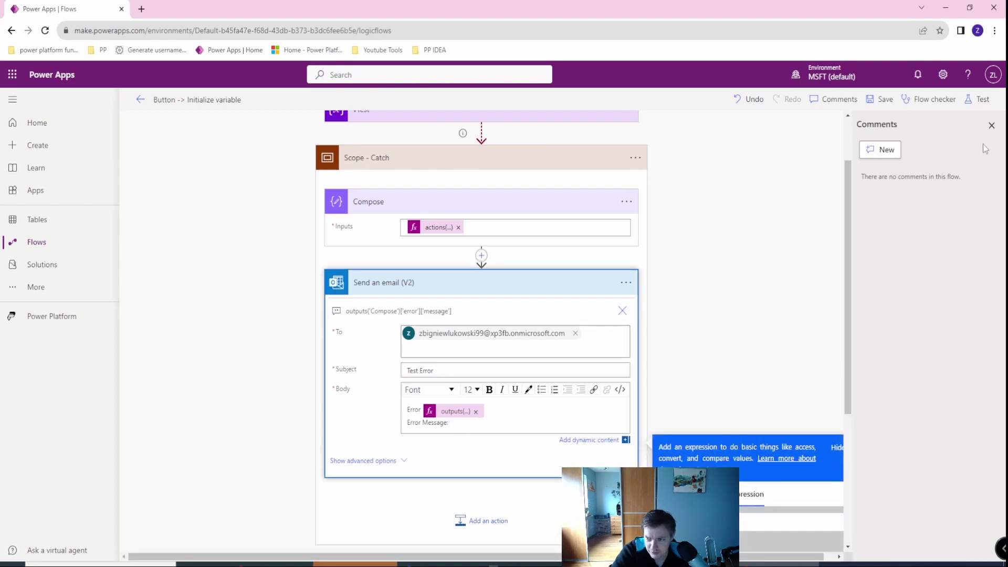
click(992, 125)
click(560, 400)
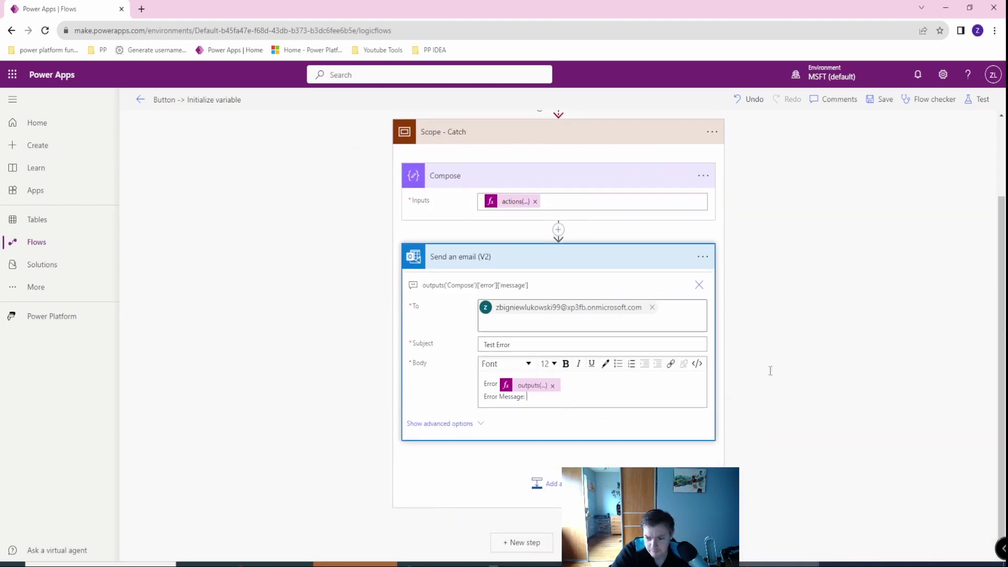
click(823, 356)
key(ctrl+v)
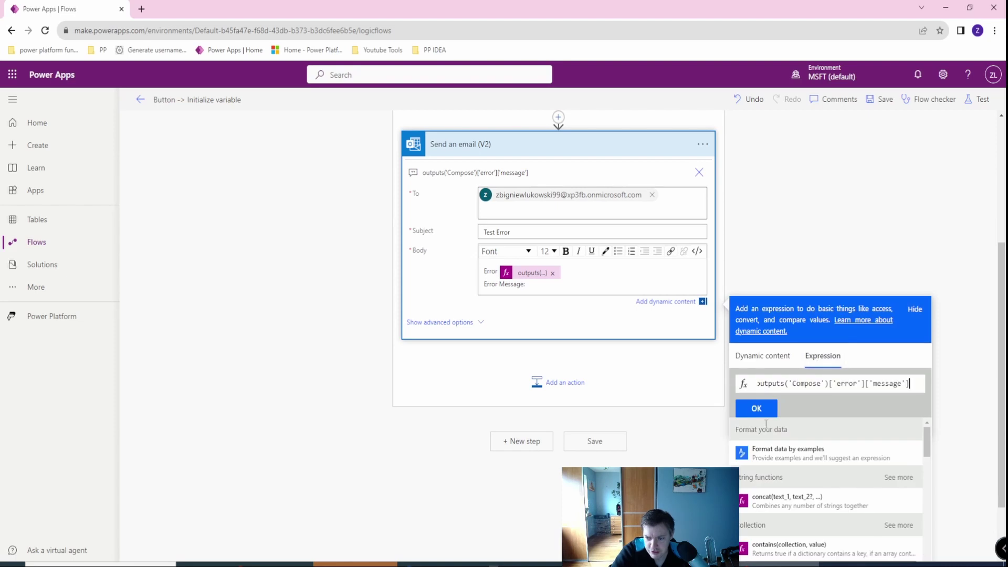
click(756, 409)
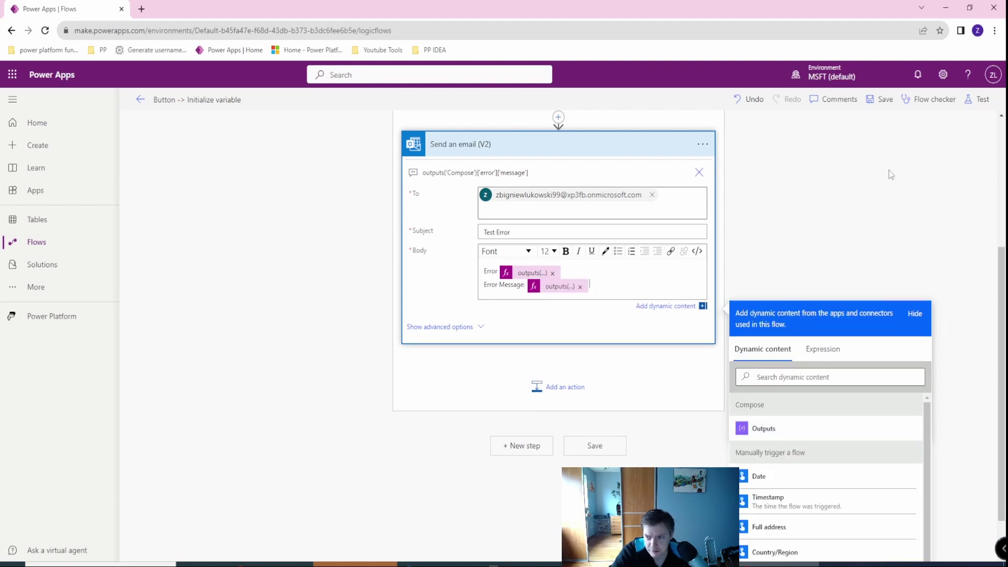
click(978, 99)
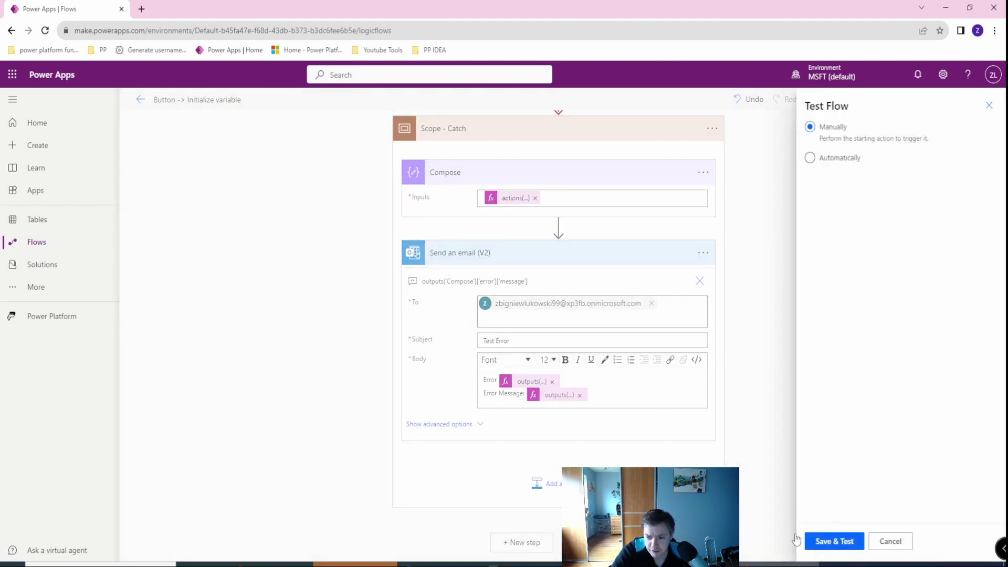
Save and run the flow manually; the run succeeds with vTest failing and Scope - Catch succeeding.
click(827, 544)
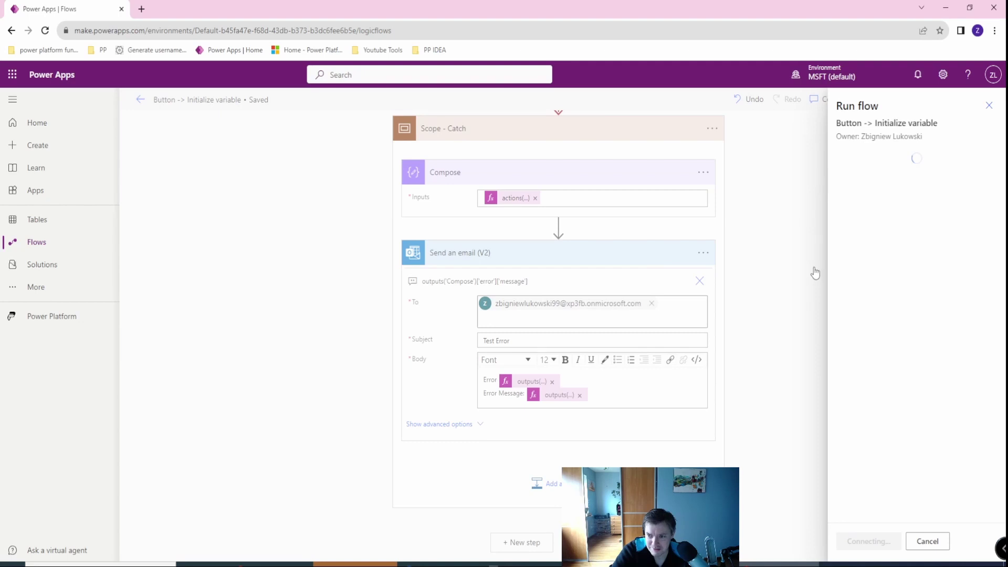
click(855, 547)
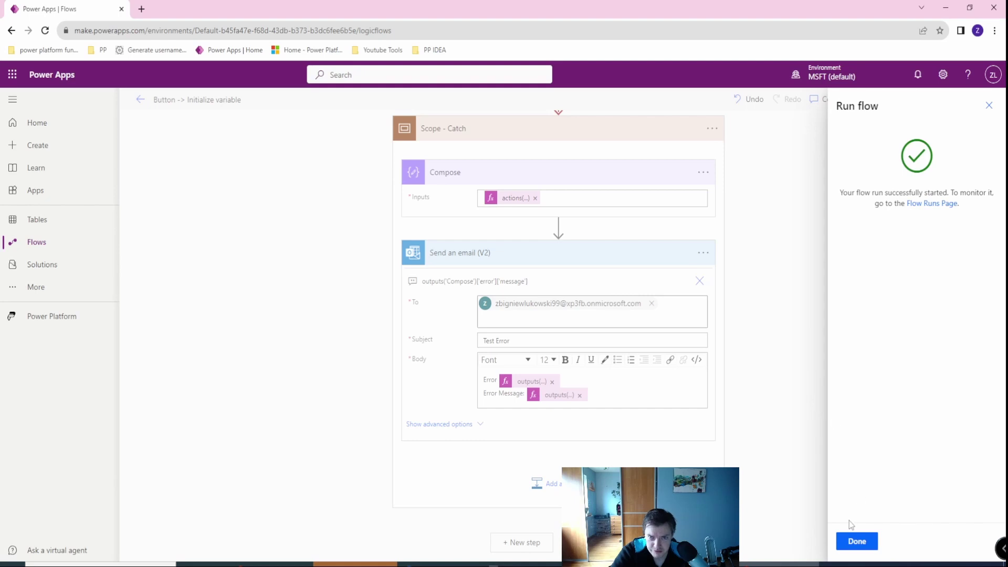
click(840, 539)
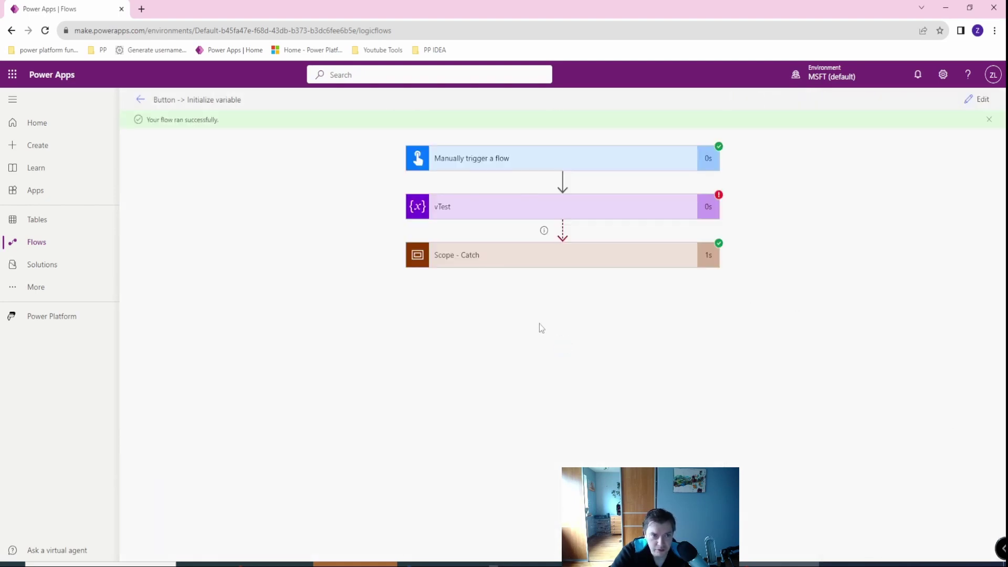
Inspect the sent email body under Scope - Catch, highlighting the BadRequest code and 'stringjk' error message.
click(472, 257)
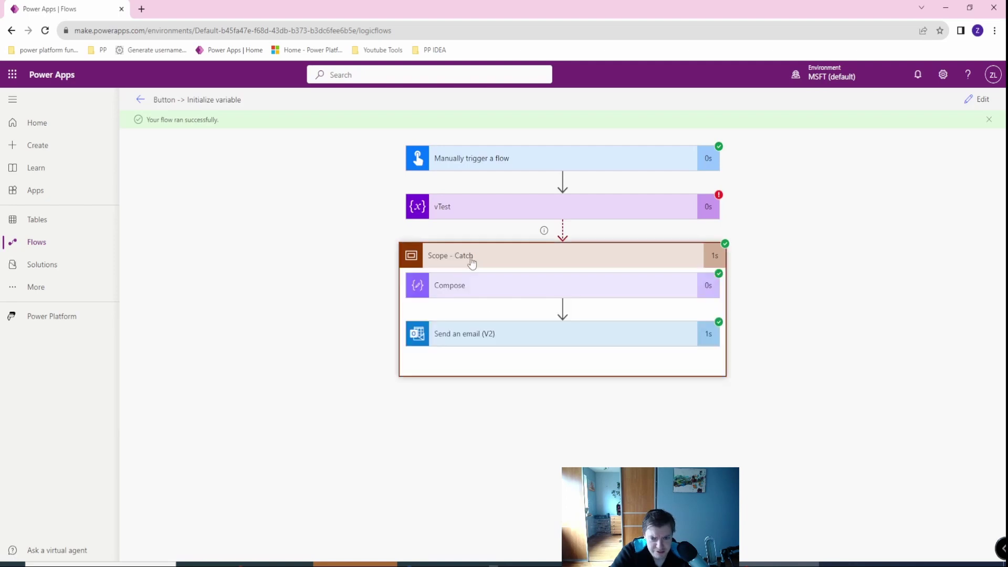
click(480, 334)
scroll(551, 322, down, 3)
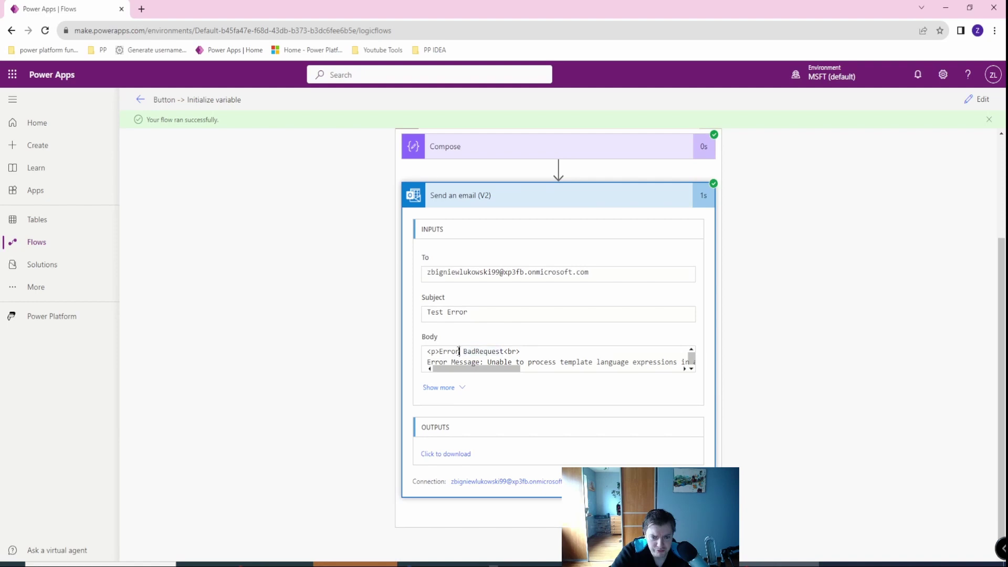
drag(464, 350, 505, 350)
scroll(477, 362, right, 2)
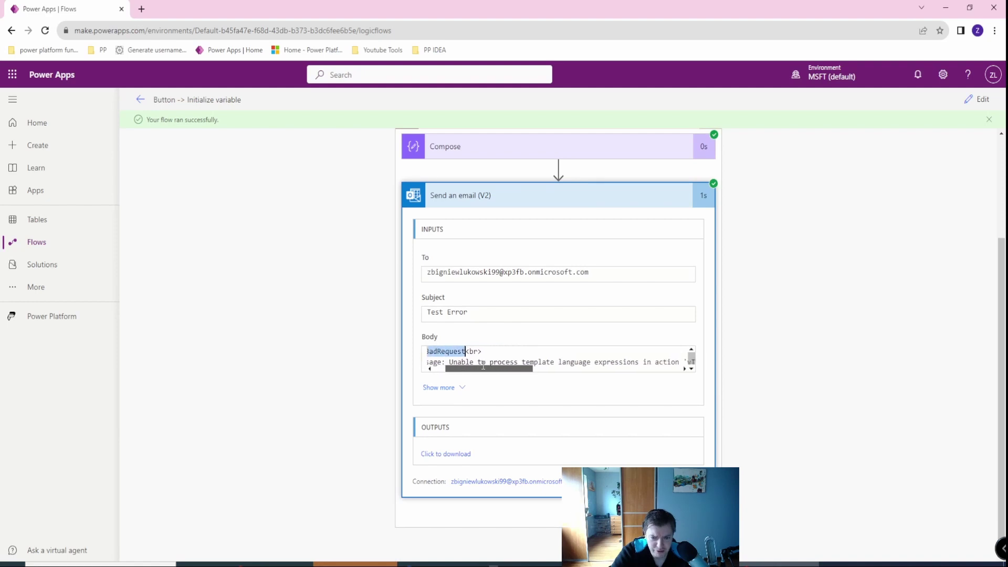
drag(455, 358, 702, 362)
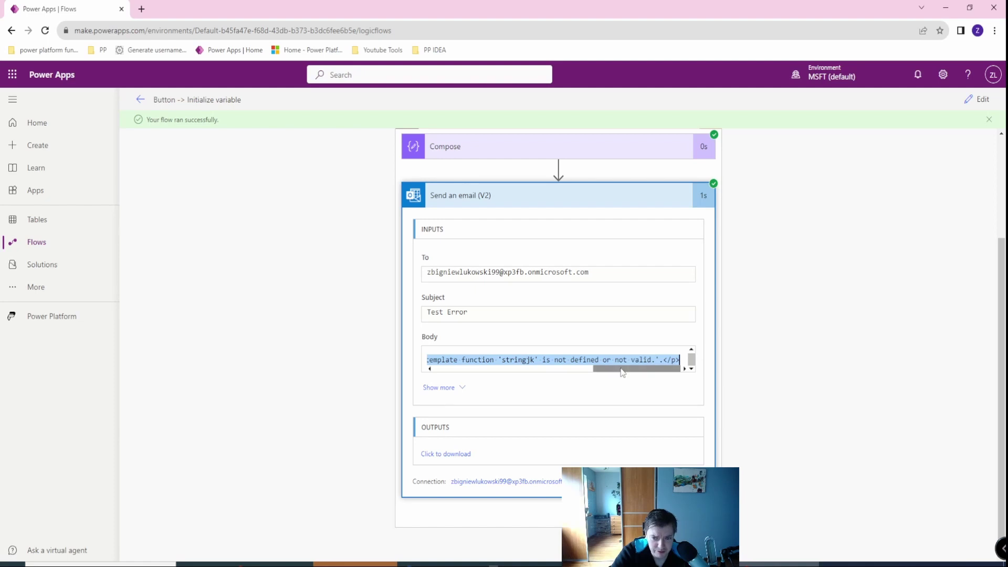
drag(623, 371, 434, 376)
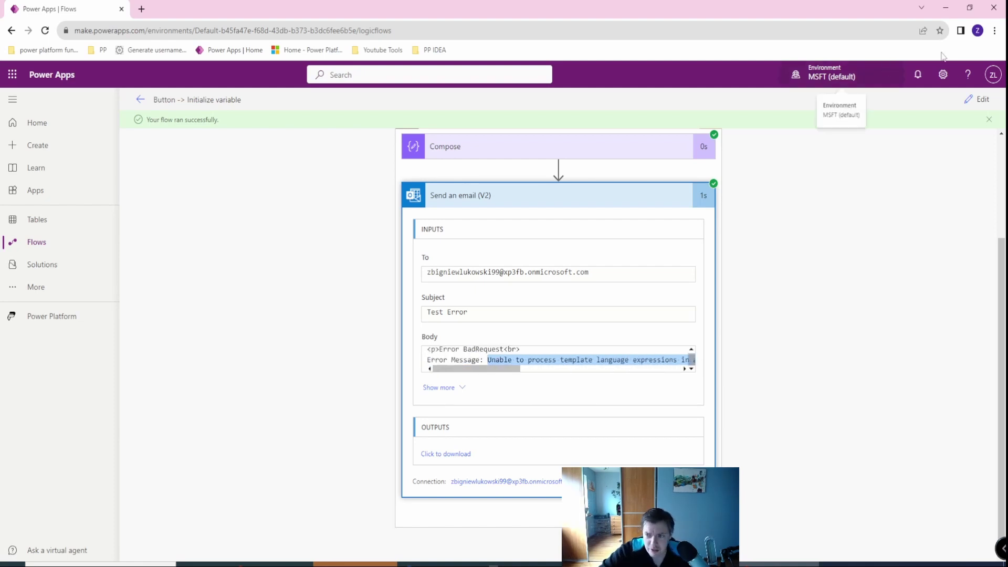
Back in the editor, relabel the body line 'Error:' and add blank lines above it and below Error Message.
click(978, 99)
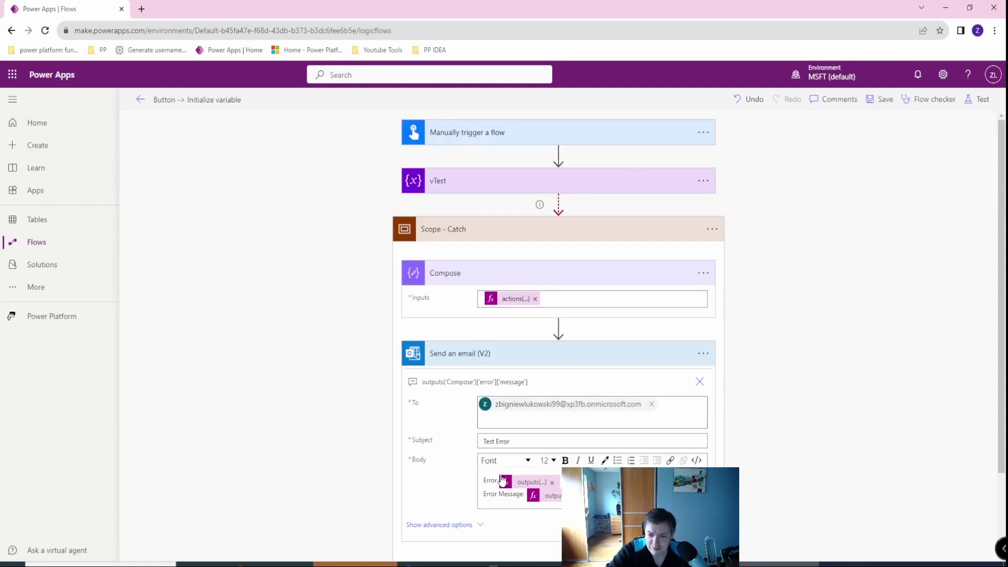
click(500, 483)
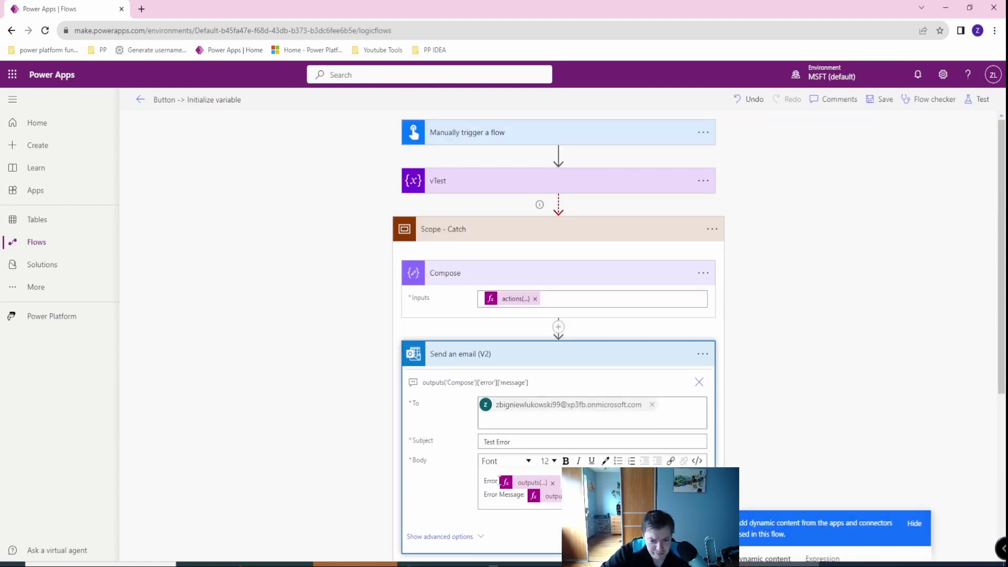
text(:)
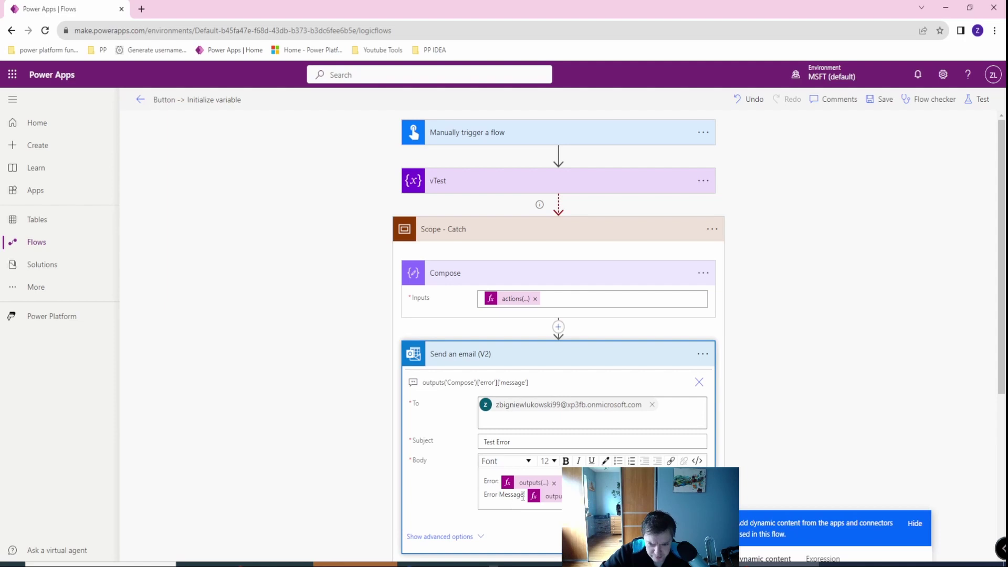
triple_click(503, 443)
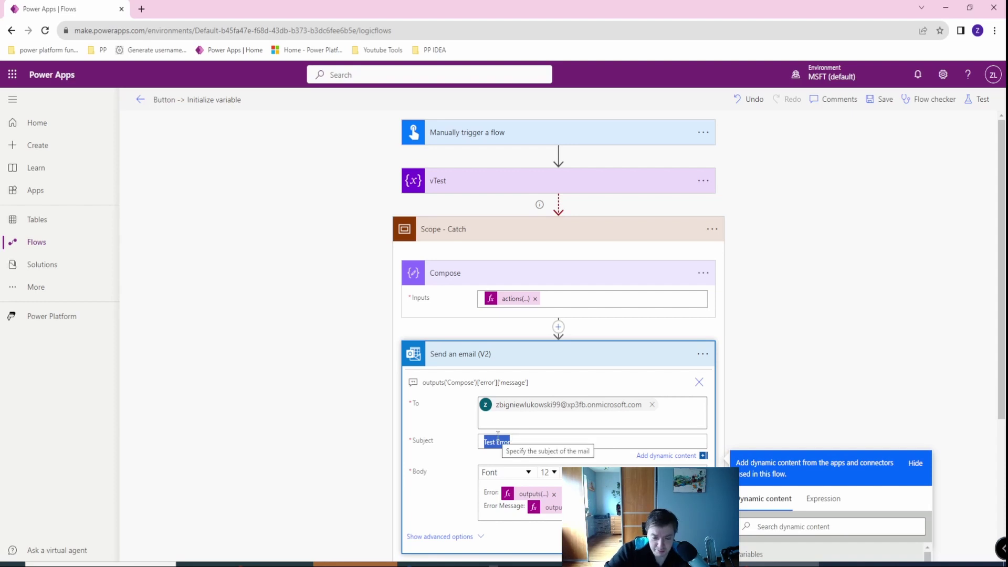
double_click(487, 506)
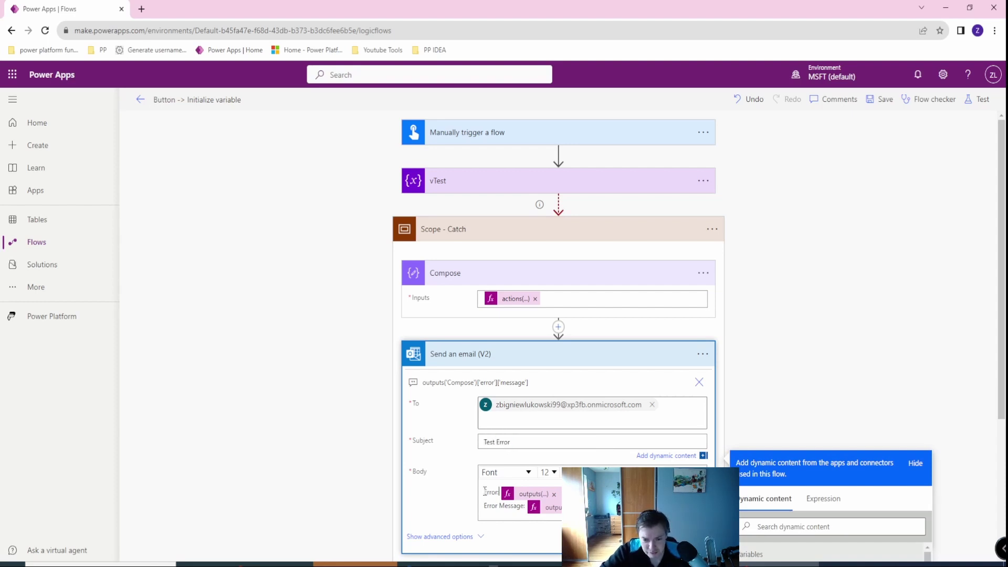
click(486, 487)
key(Return)
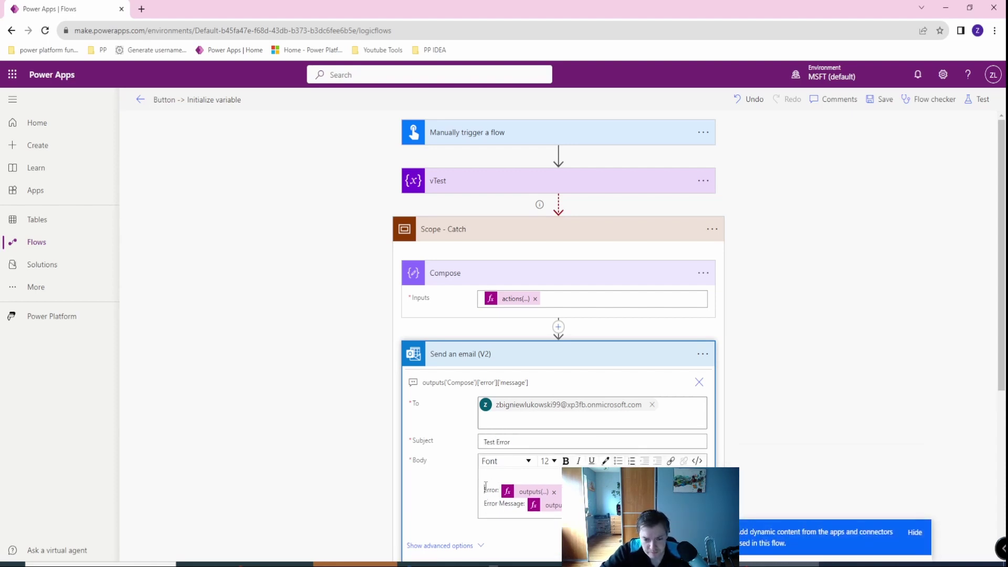
click(573, 505)
key(Return)
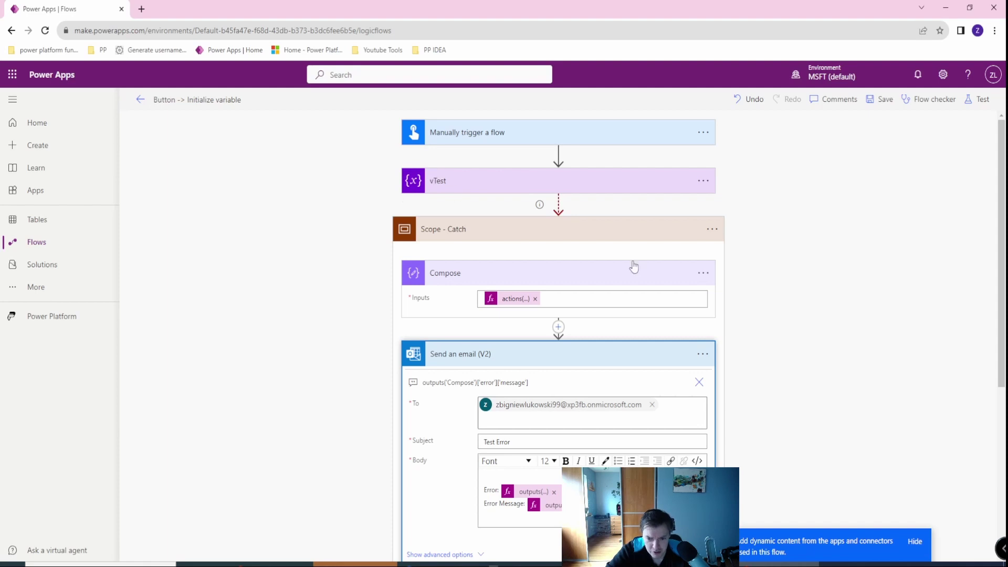
click(548, 515)
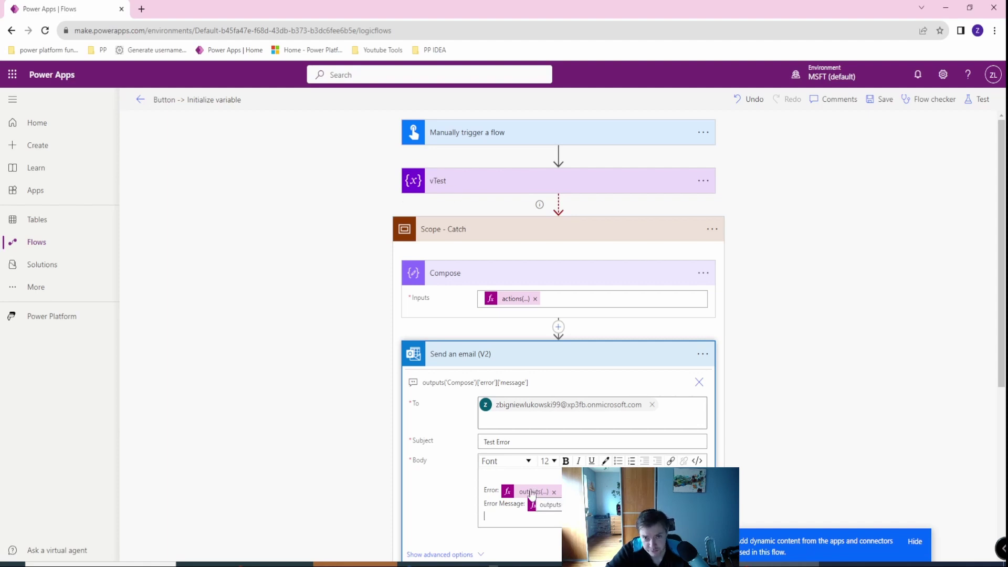